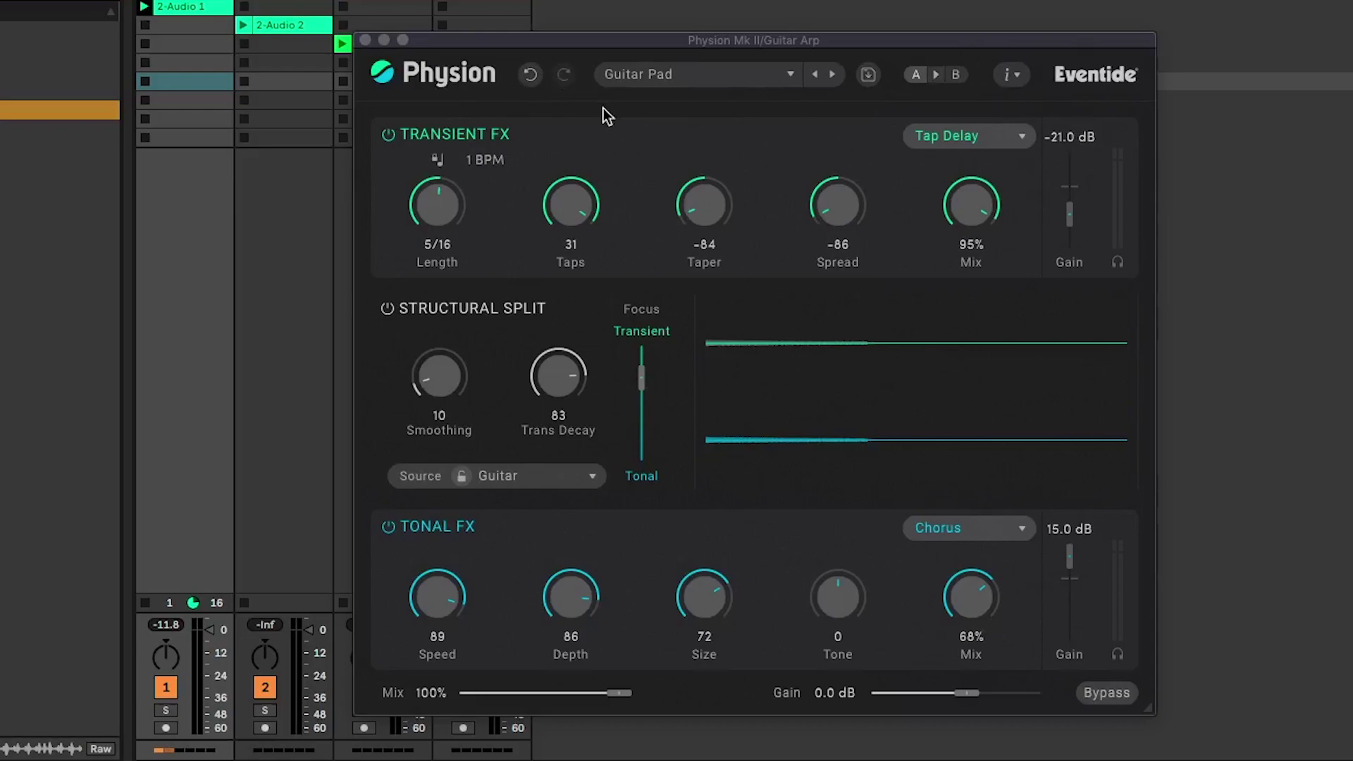
# - Keep Tap Delay on the transient section and switch the tonal effect from Chorus to Pitch in Mono mode, leaving sidechain at No Input
pyautogui.click(984, 137)
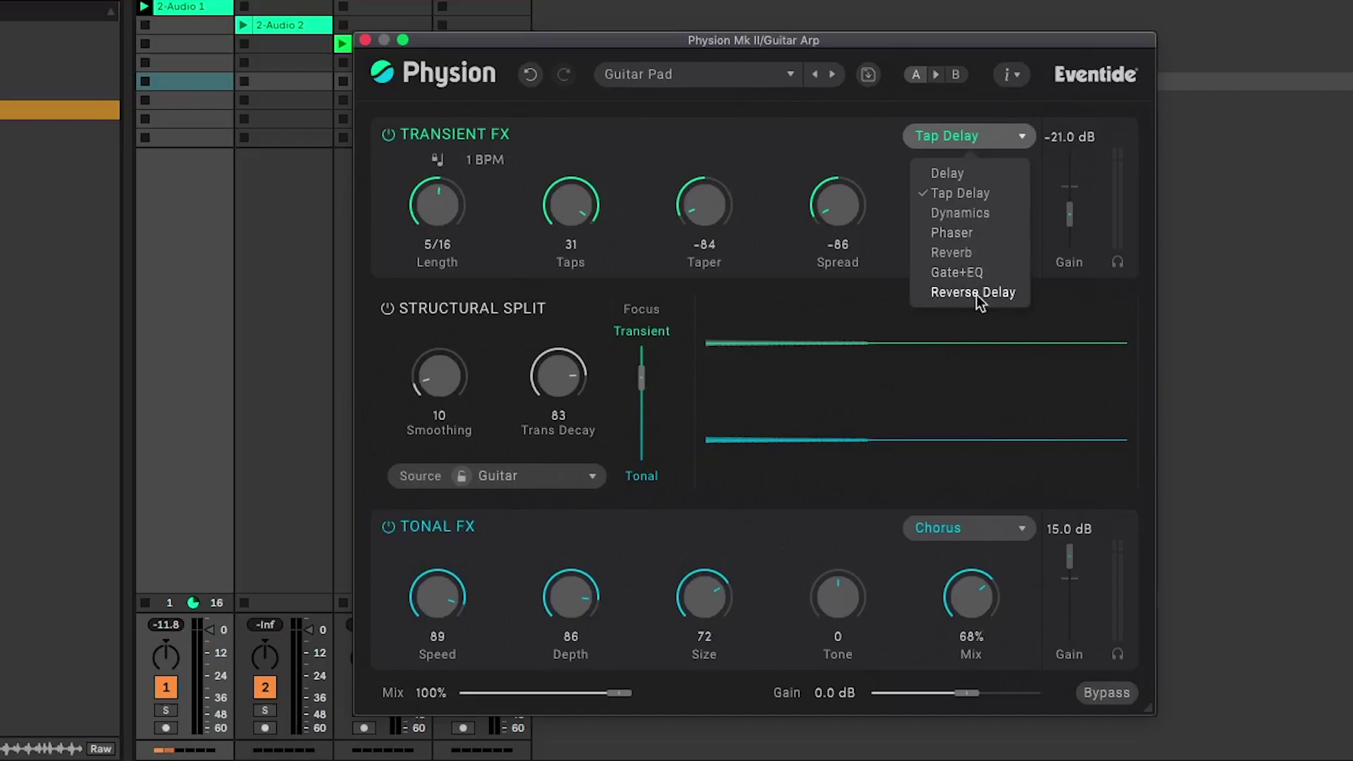
pyautogui.click(872, 338)
pyautogui.click(967, 530)
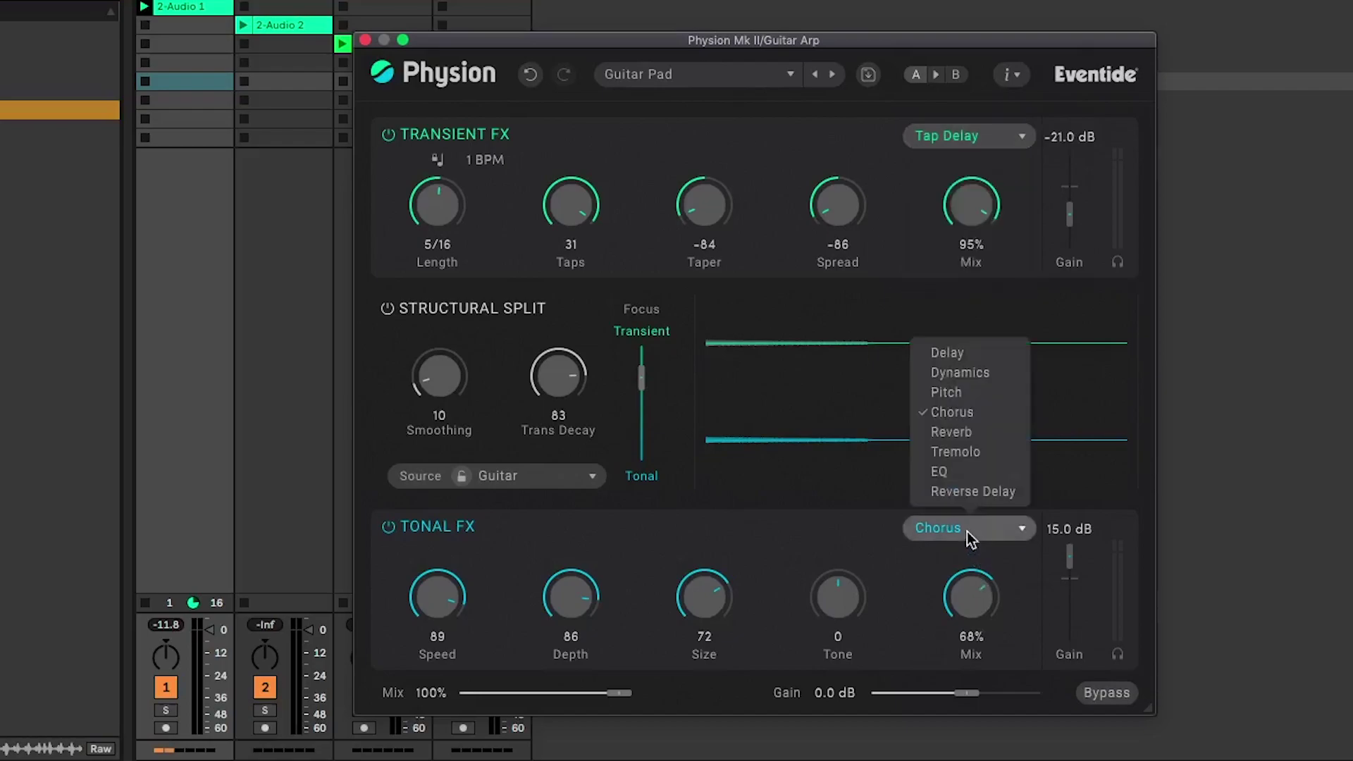
pyautogui.click(969, 394)
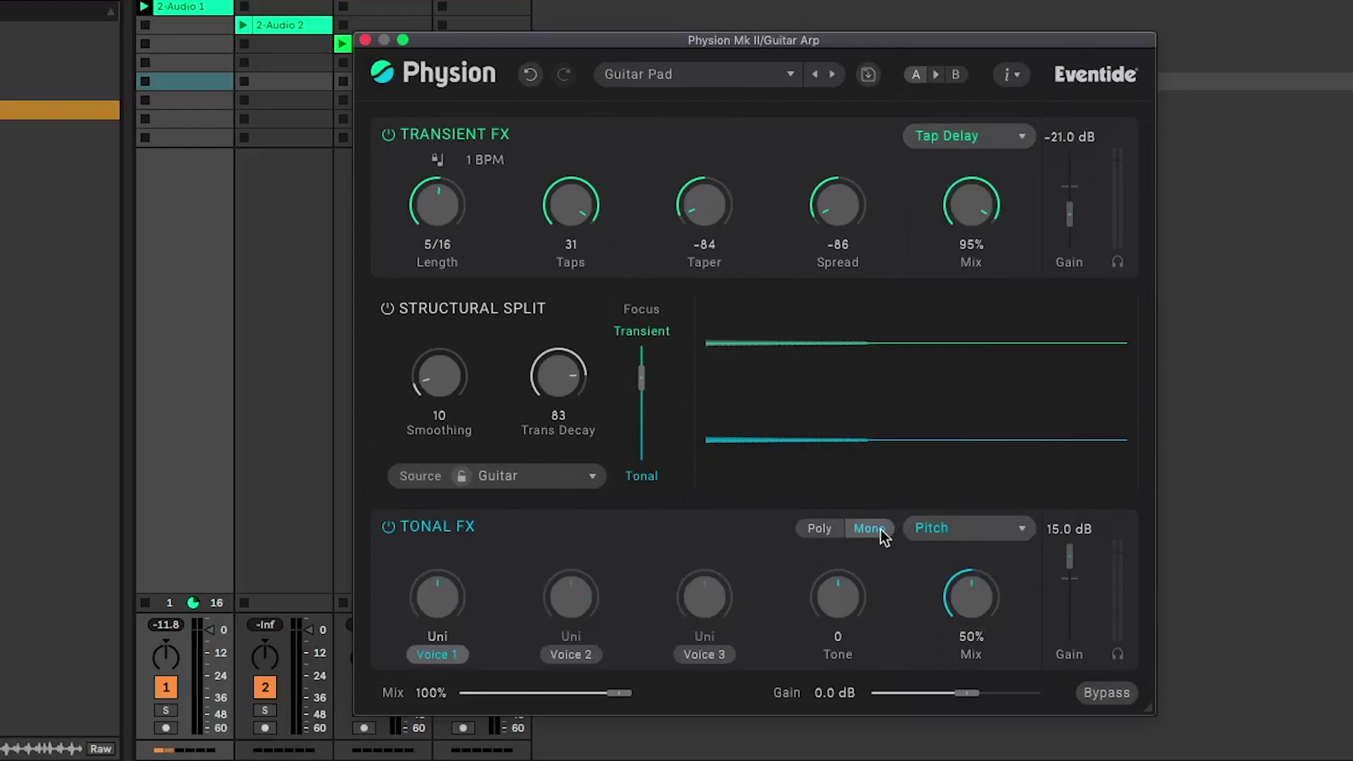
pyautogui.click(818, 529)
pyautogui.click(874, 530)
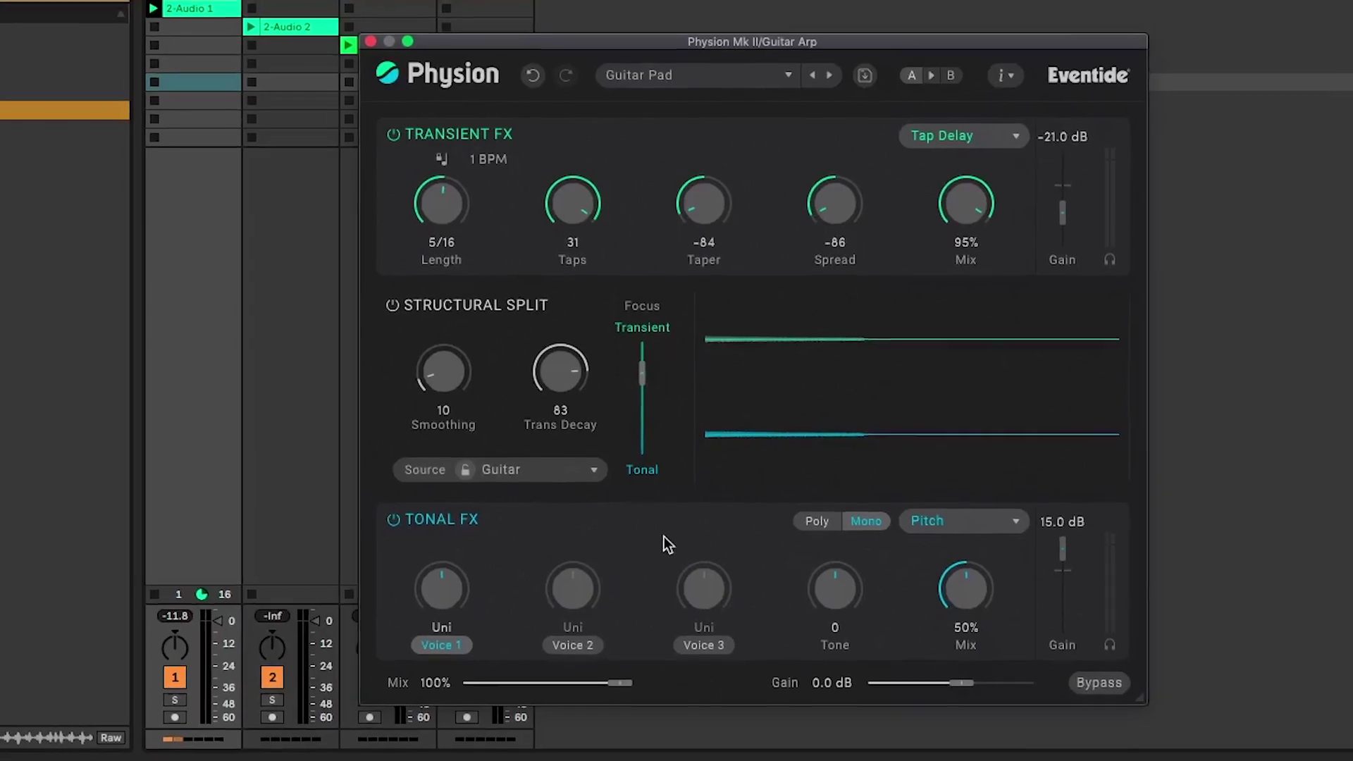
pyautogui.click(314, 613)
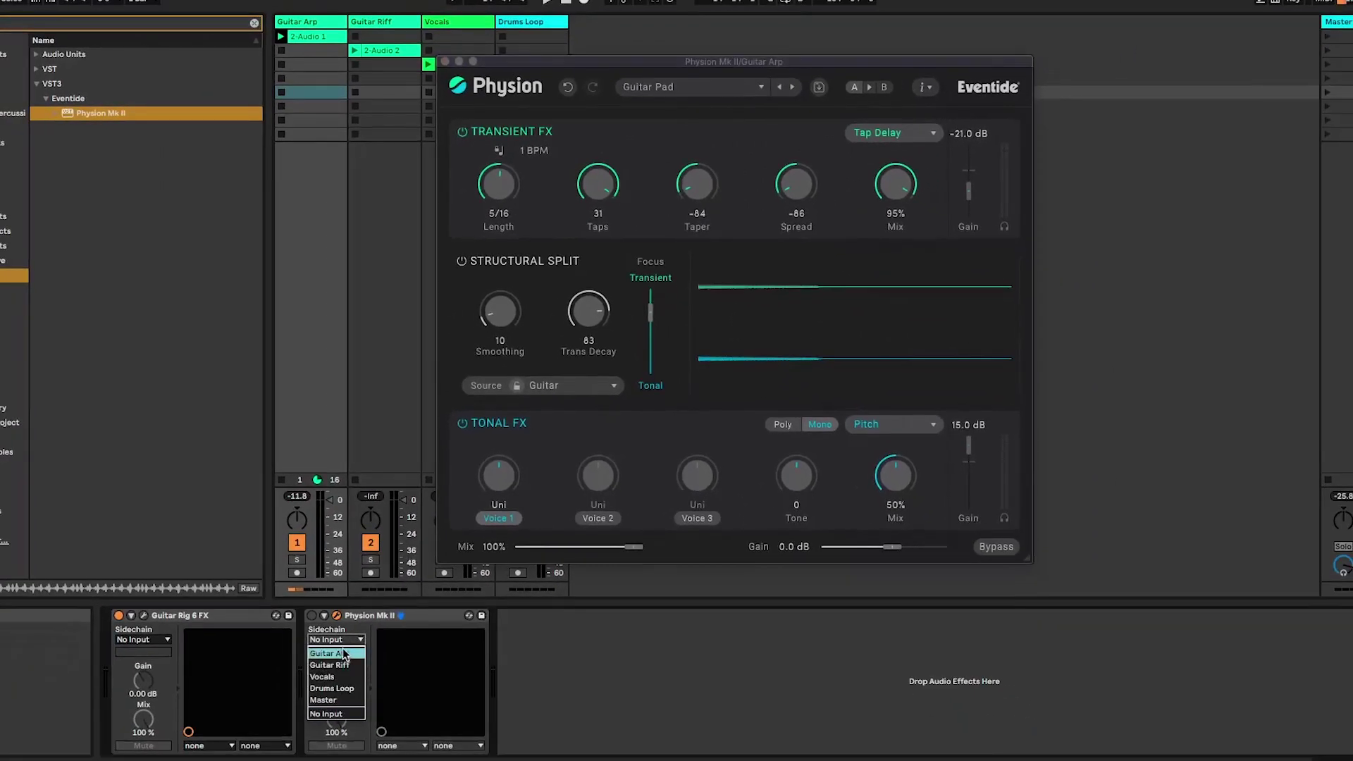
pyautogui.click(354, 638)
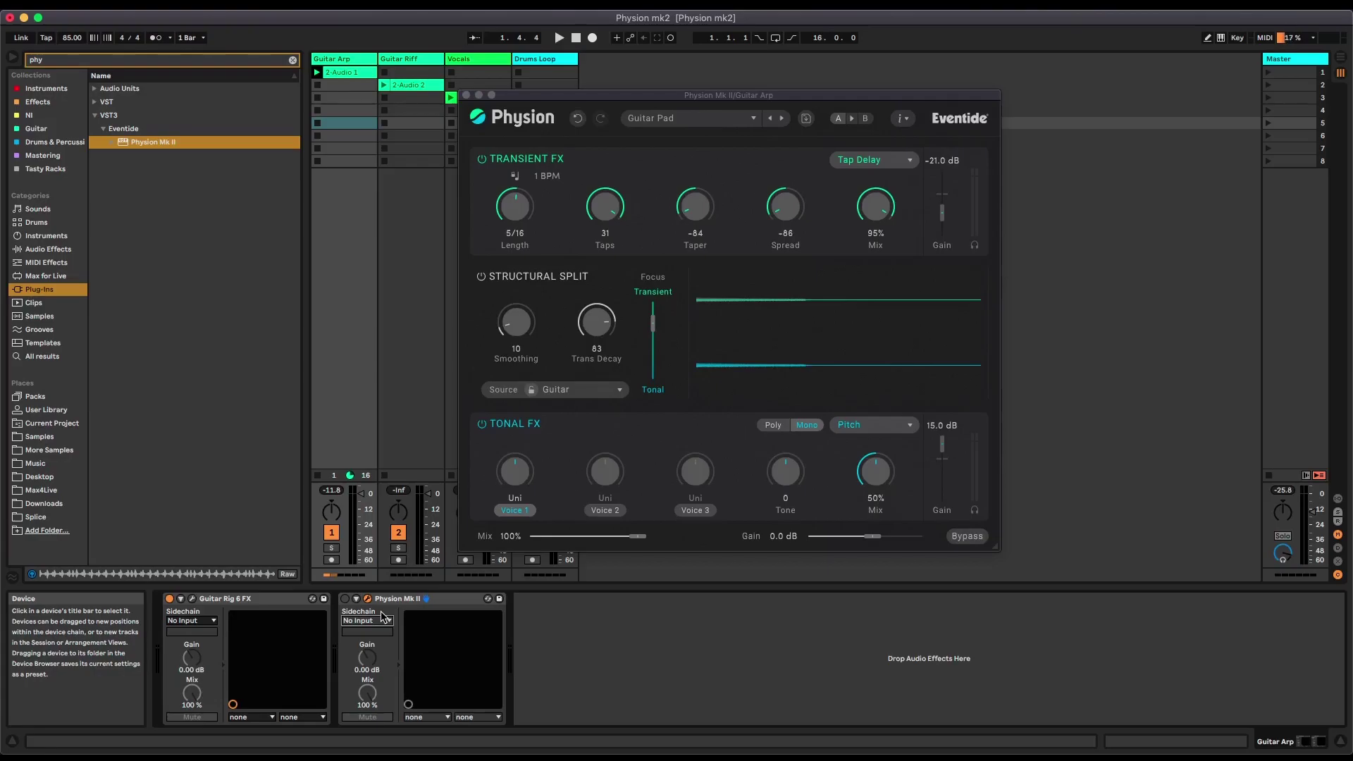
# - Select the Guitar Arp track, launch its 2-Audio 1 clip to audition it, then stop playback
pyautogui.click(363, 111)
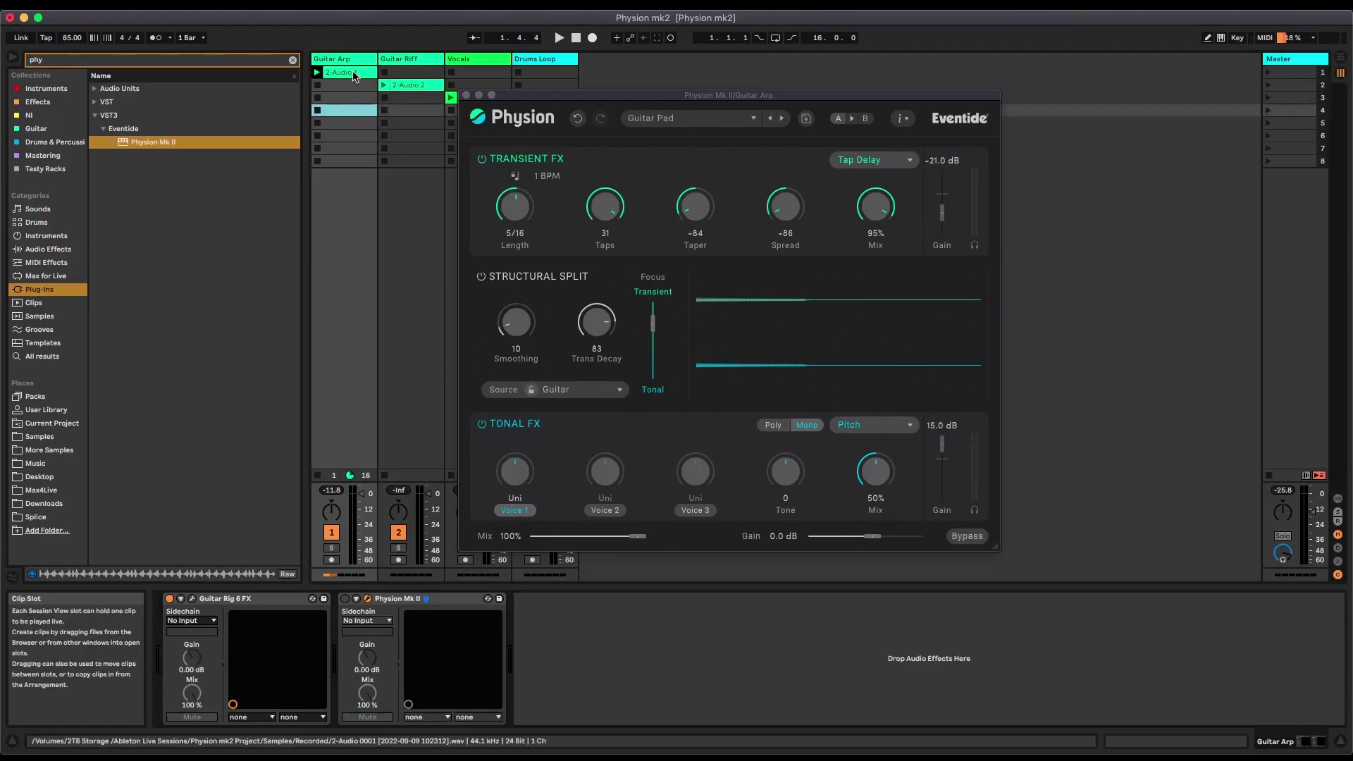
pyautogui.click(352, 60)
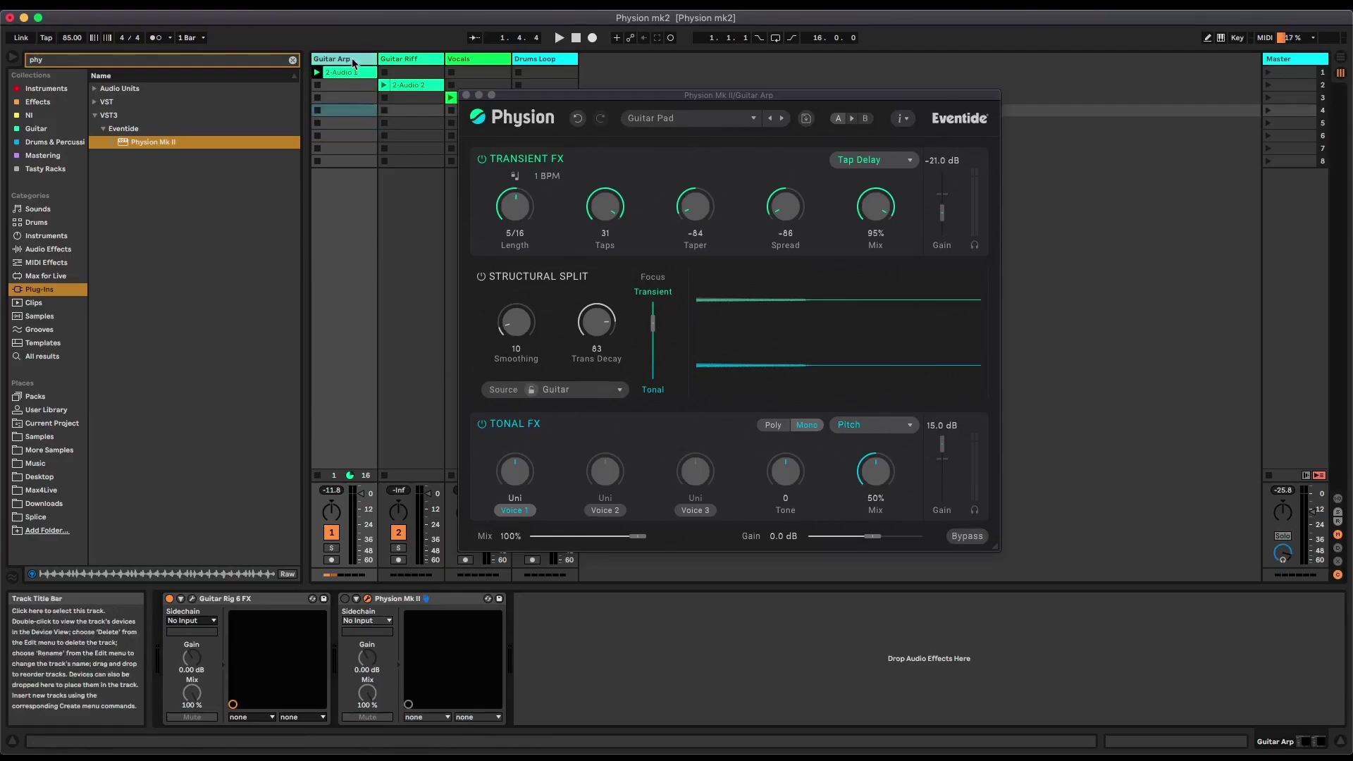
pyautogui.click(317, 73)
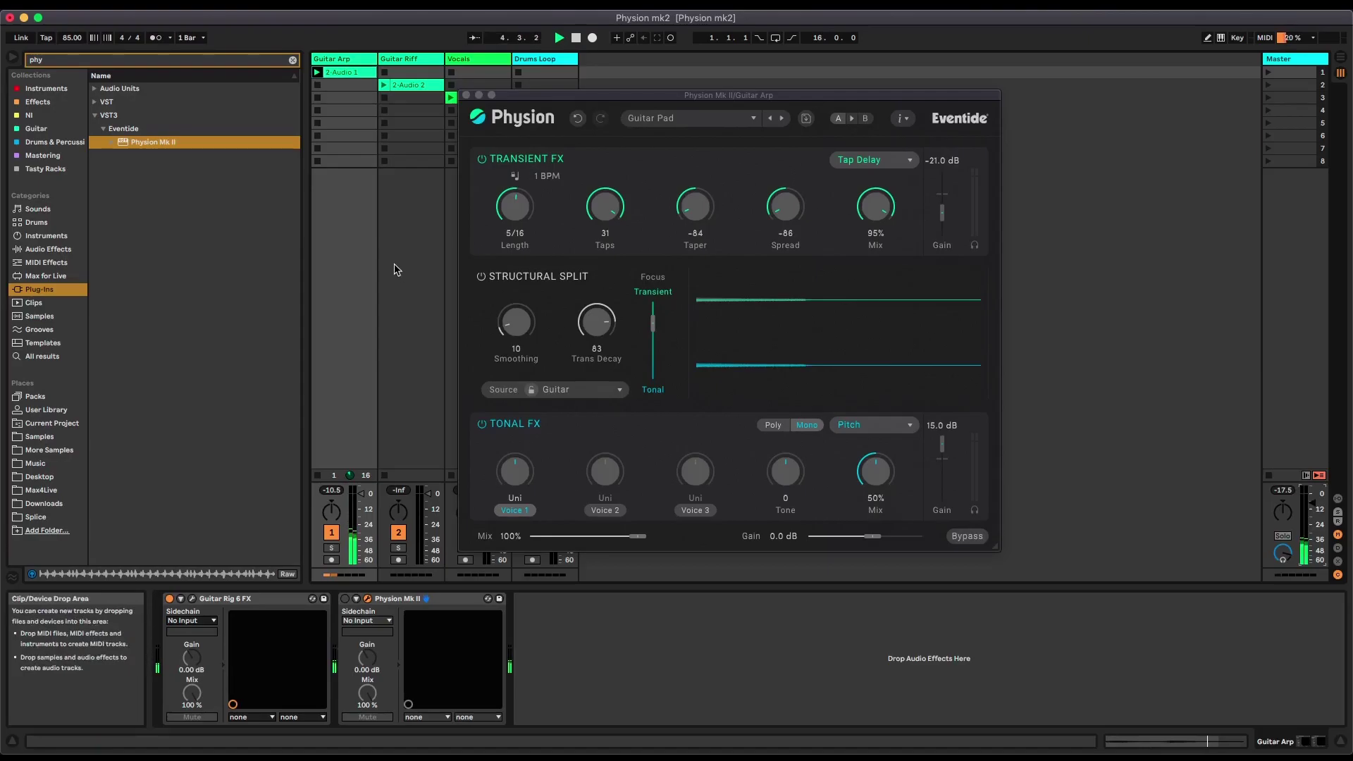
pyautogui.press('super+alt+p')
pyautogui.press('super+alt+p')
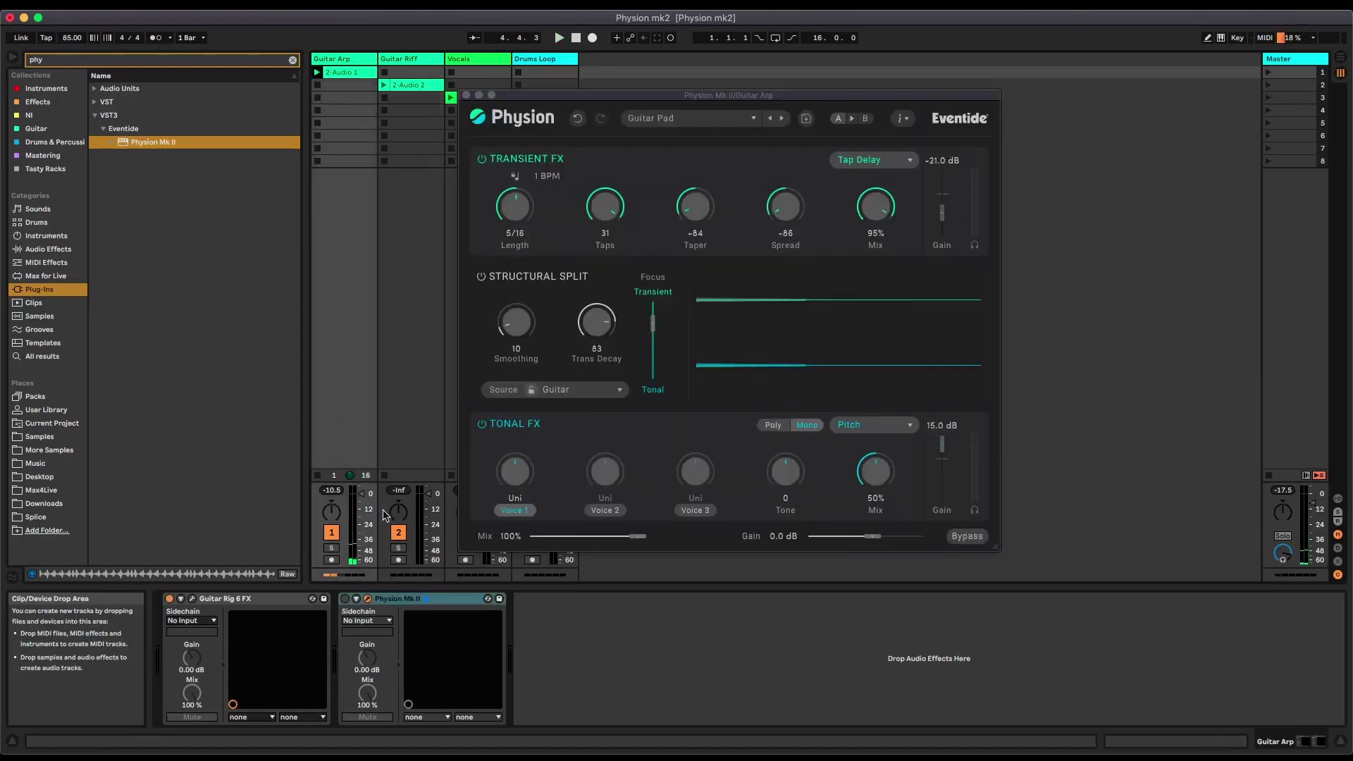
# - Browse the Signature preset list, then close the preset menu without loading anything, keeping Guitar Pad
pyautogui.click(713, 119)
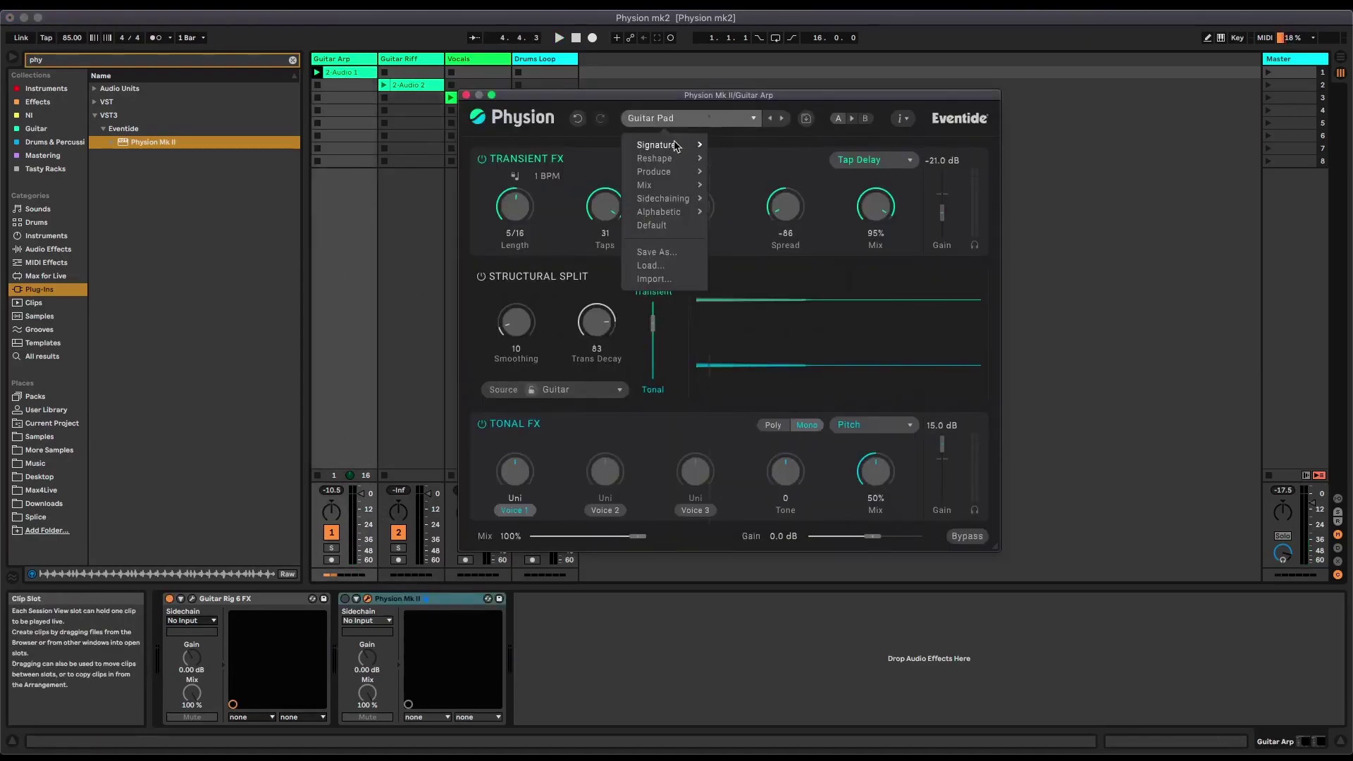
pyautogui.moveTo(676, 145)
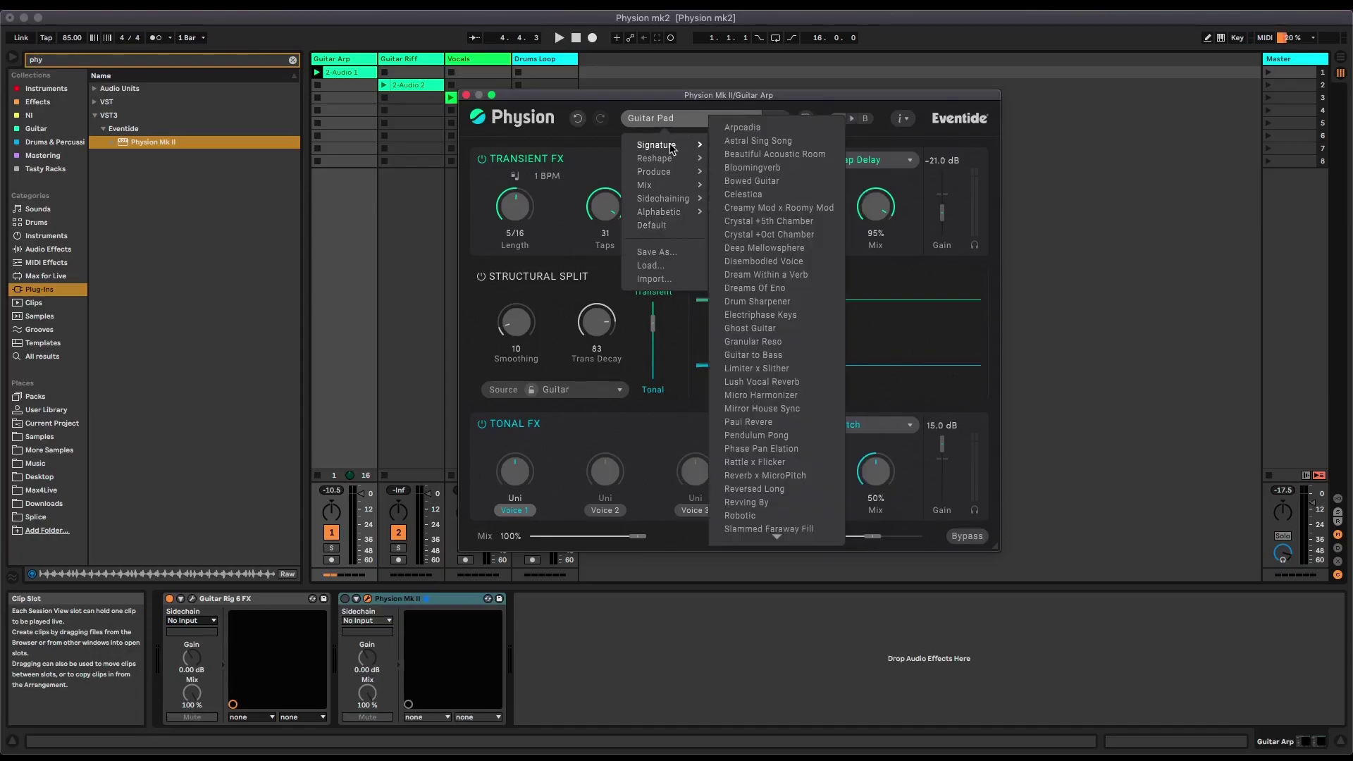
pyautogui.press('Escape')
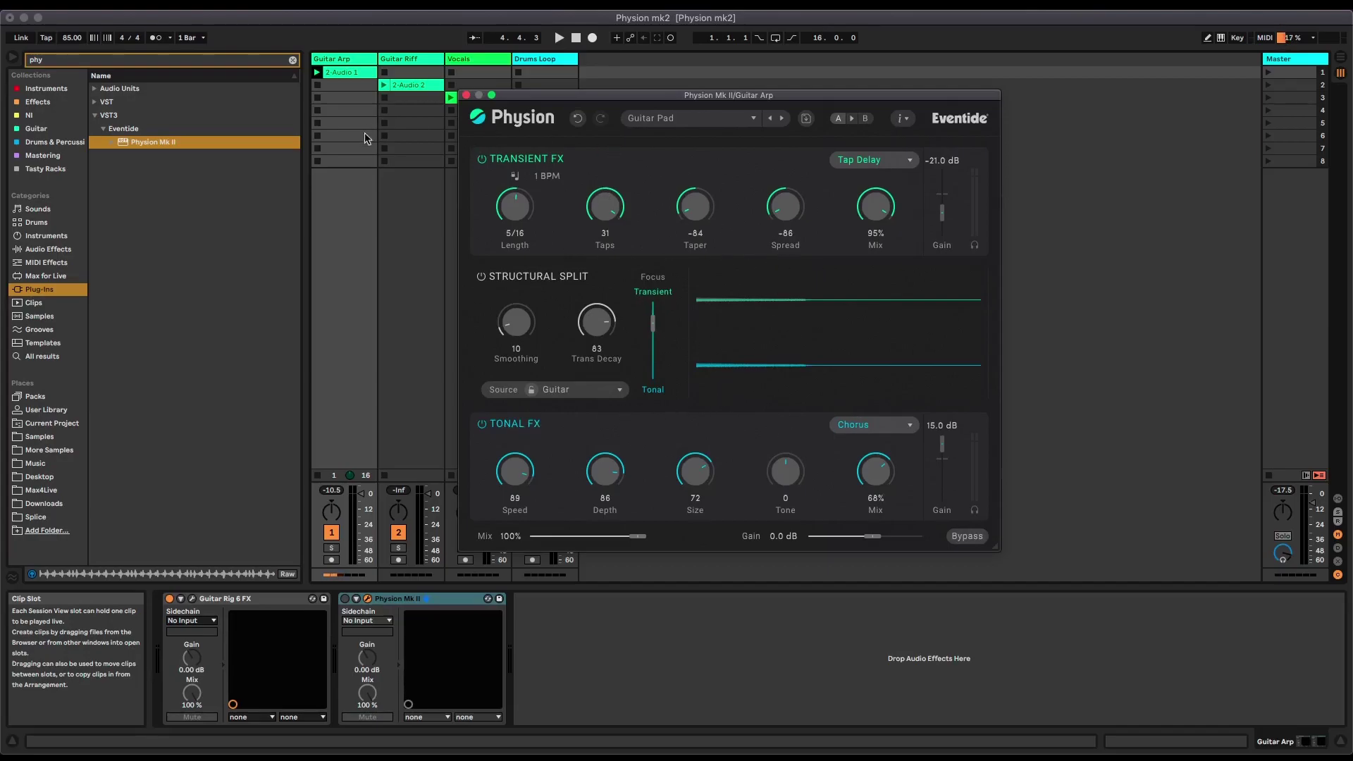
# - Launch the 2-Audio 1 clip on Guitar Arp to hear it through the Guitar Pad preset
pyautogui.click(316, 72)
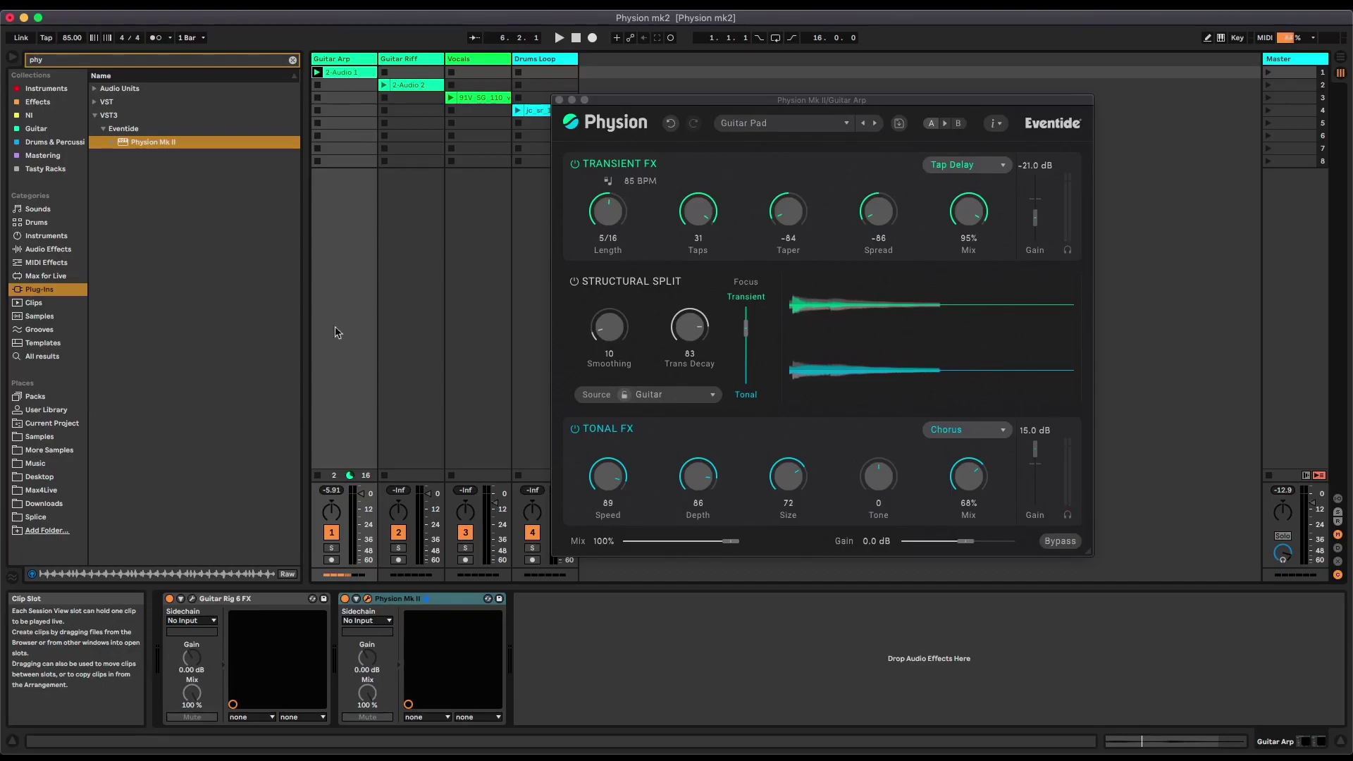
# - Play the guitar loop with the tonal layer soloed, then the transient layer, stop, and select Guitar Riff
pyautogui.click(1059, 541)
pyautogui.press('space')
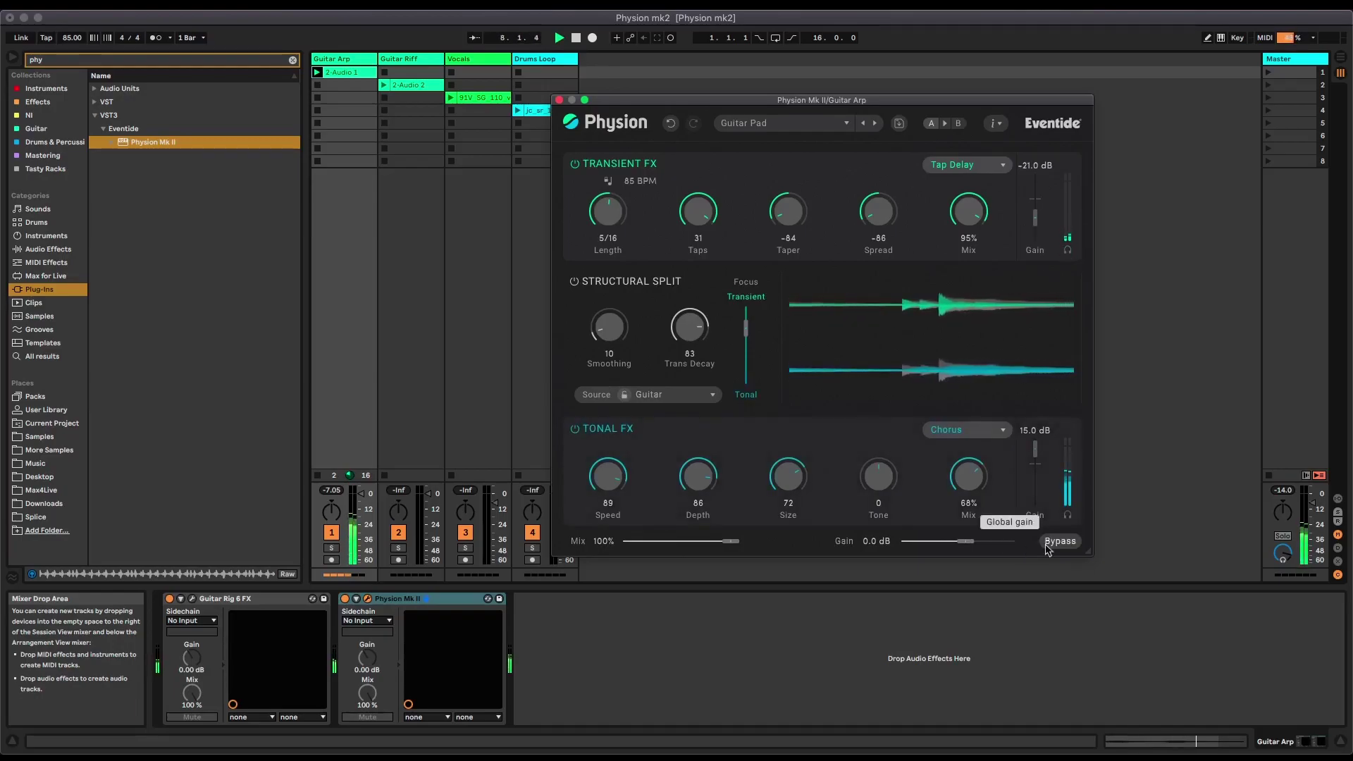
pyautogui.click(1068, 518)
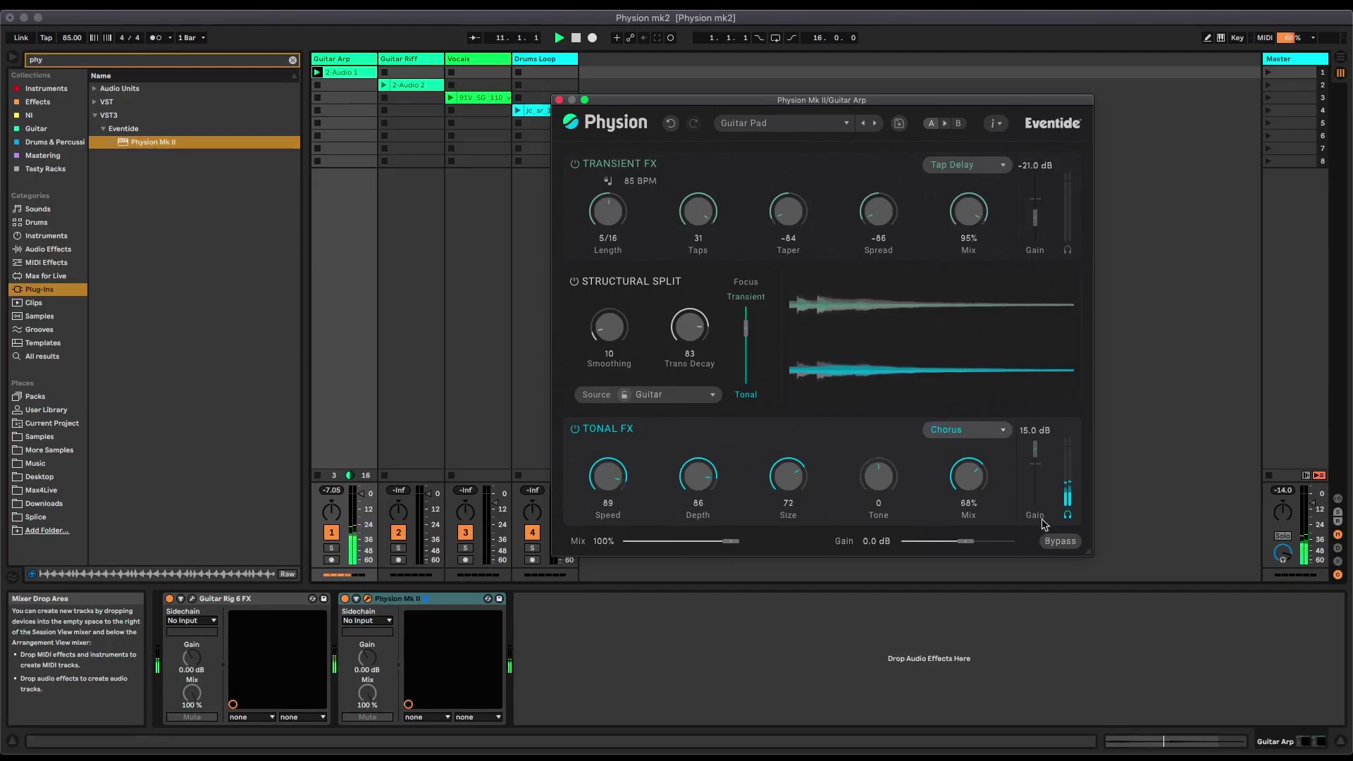
pyautogui.click(1067, 251)
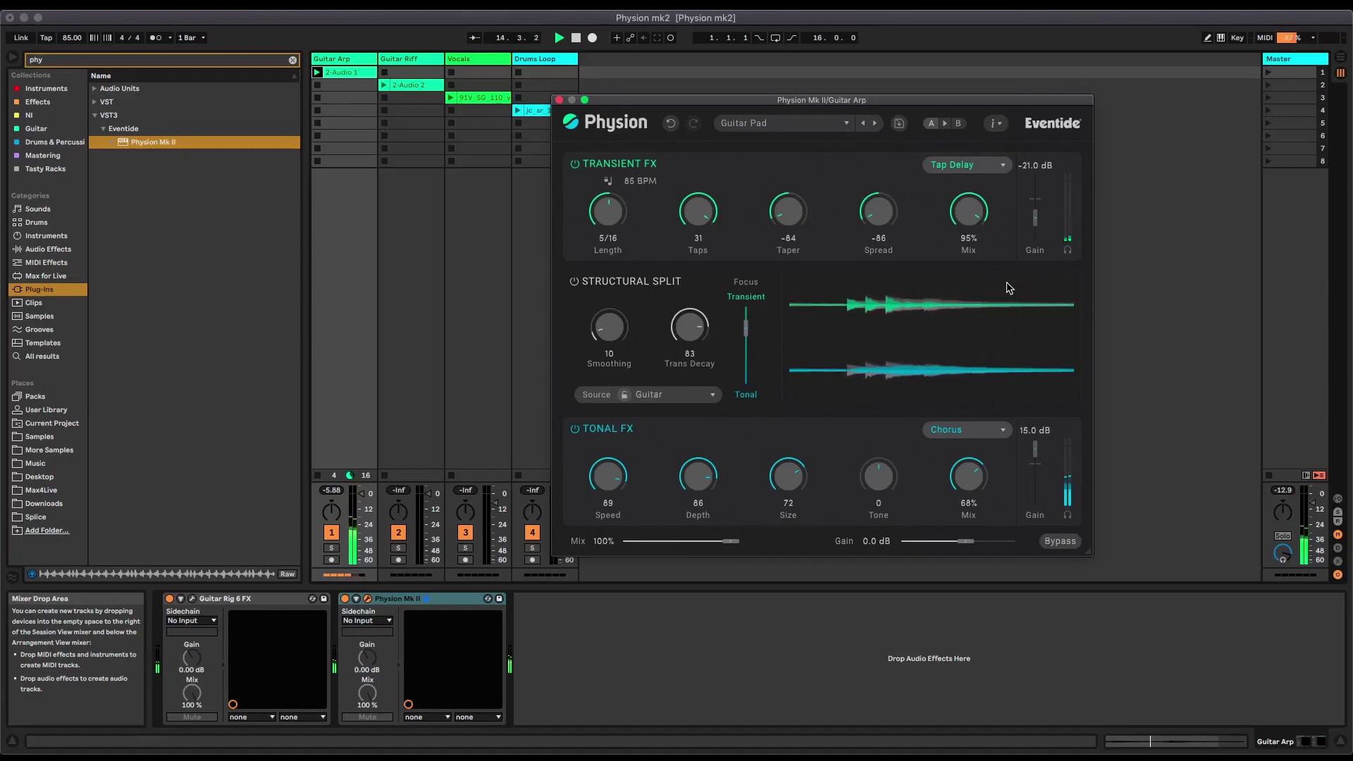
pyautogui.press('space')
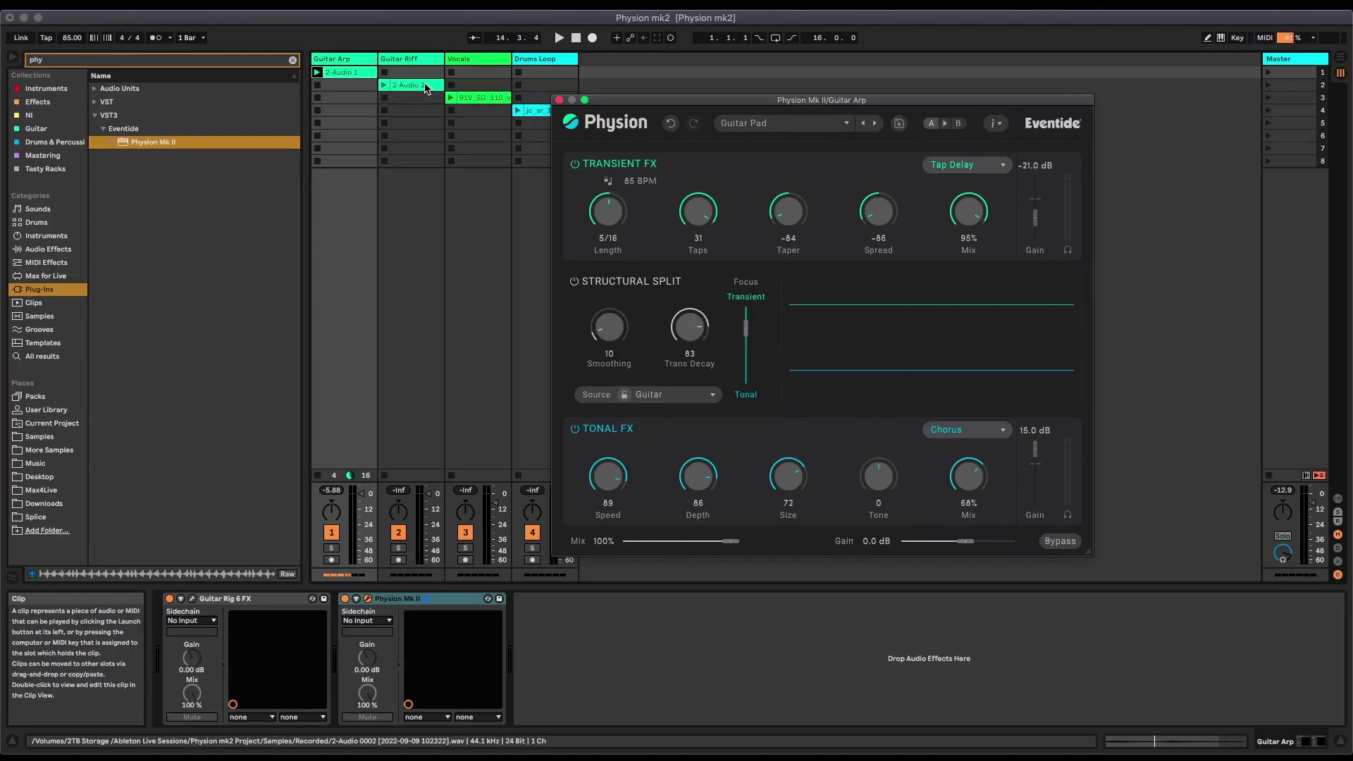
pyautogui.click(428, 59)
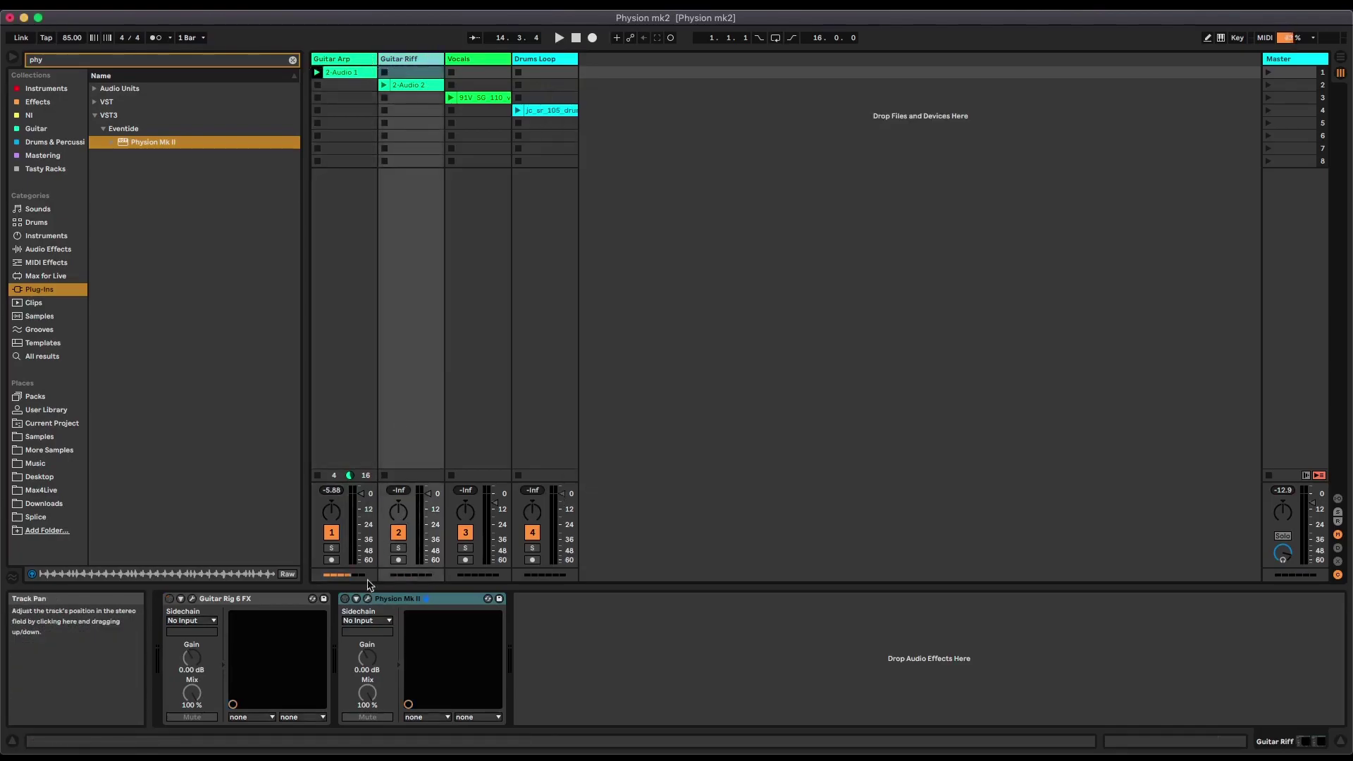
# - Select the Guitar Riff track and launch its 2-Audio 2 clip
pyautogui.click(358, 58)
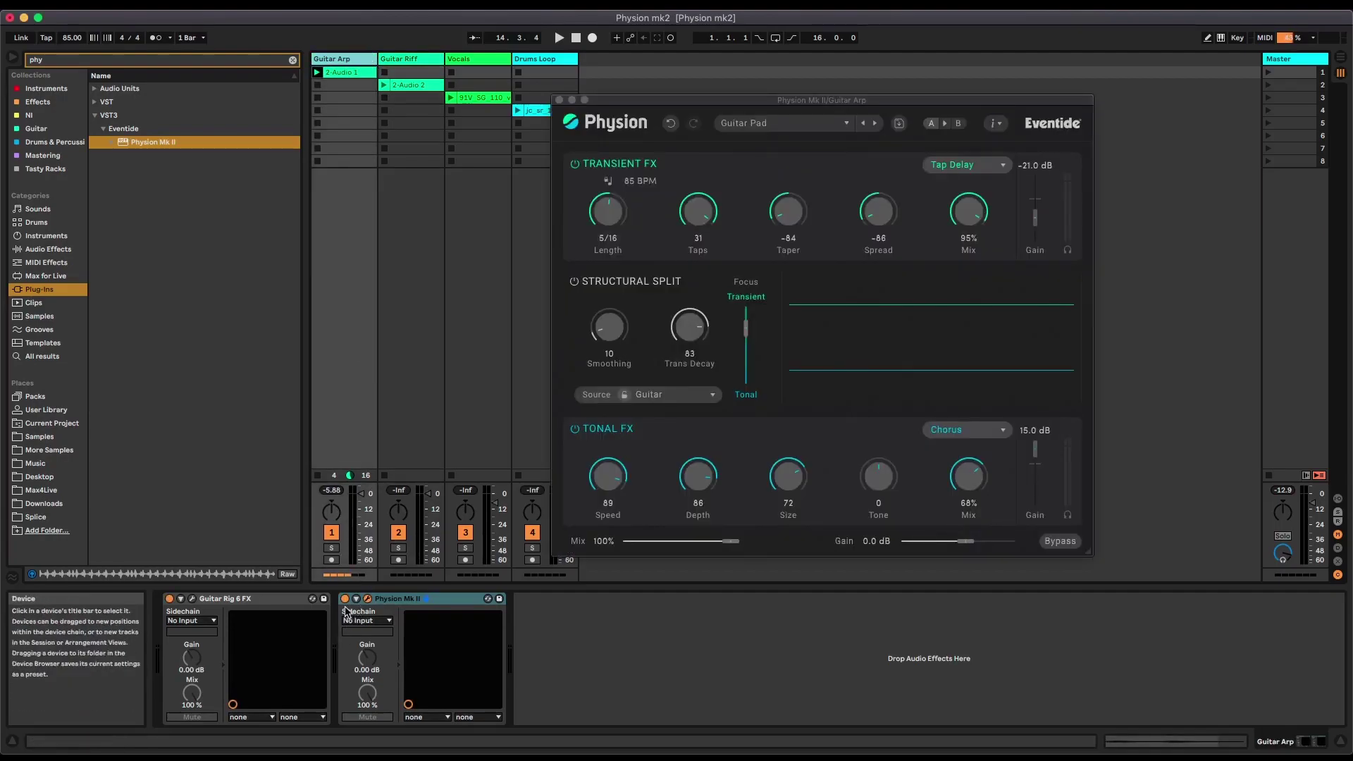
pyautogui.click(416, 411)
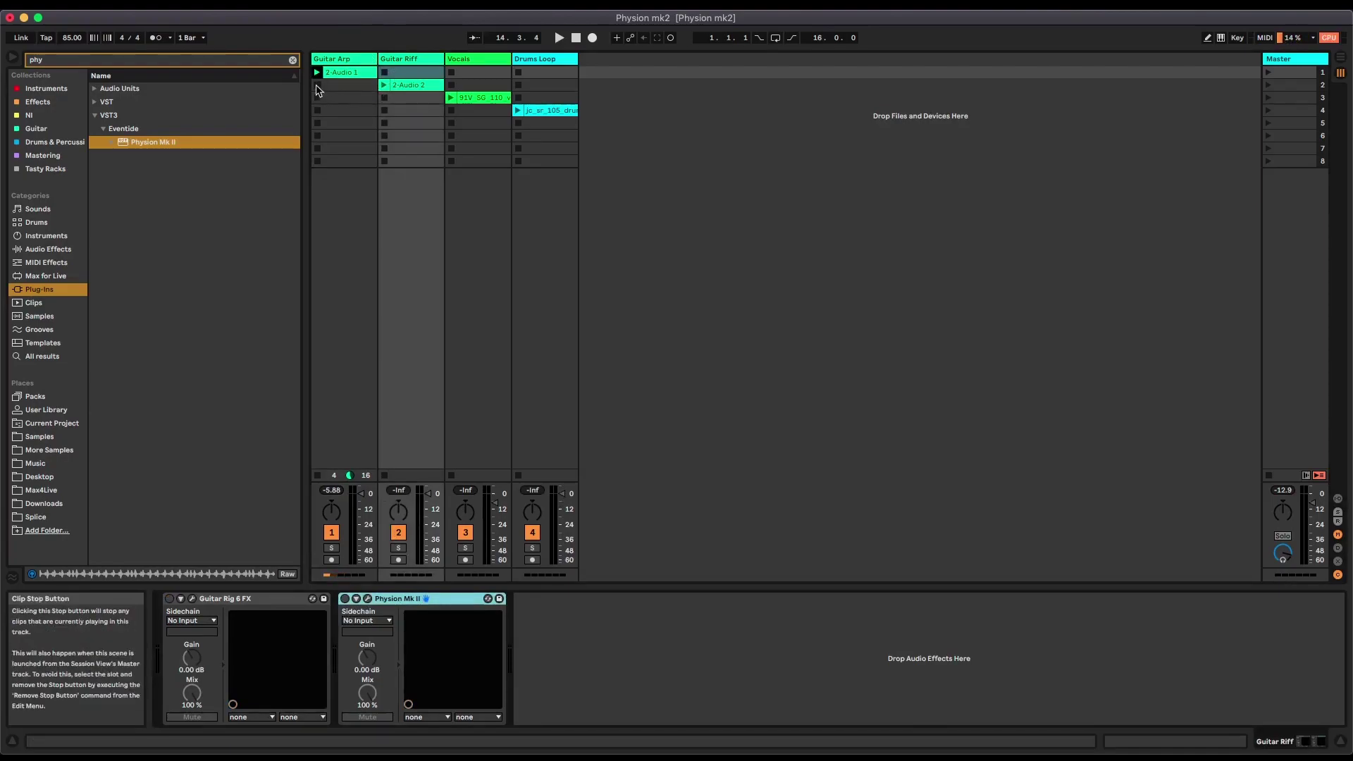
pyautogui.click(384, 84)
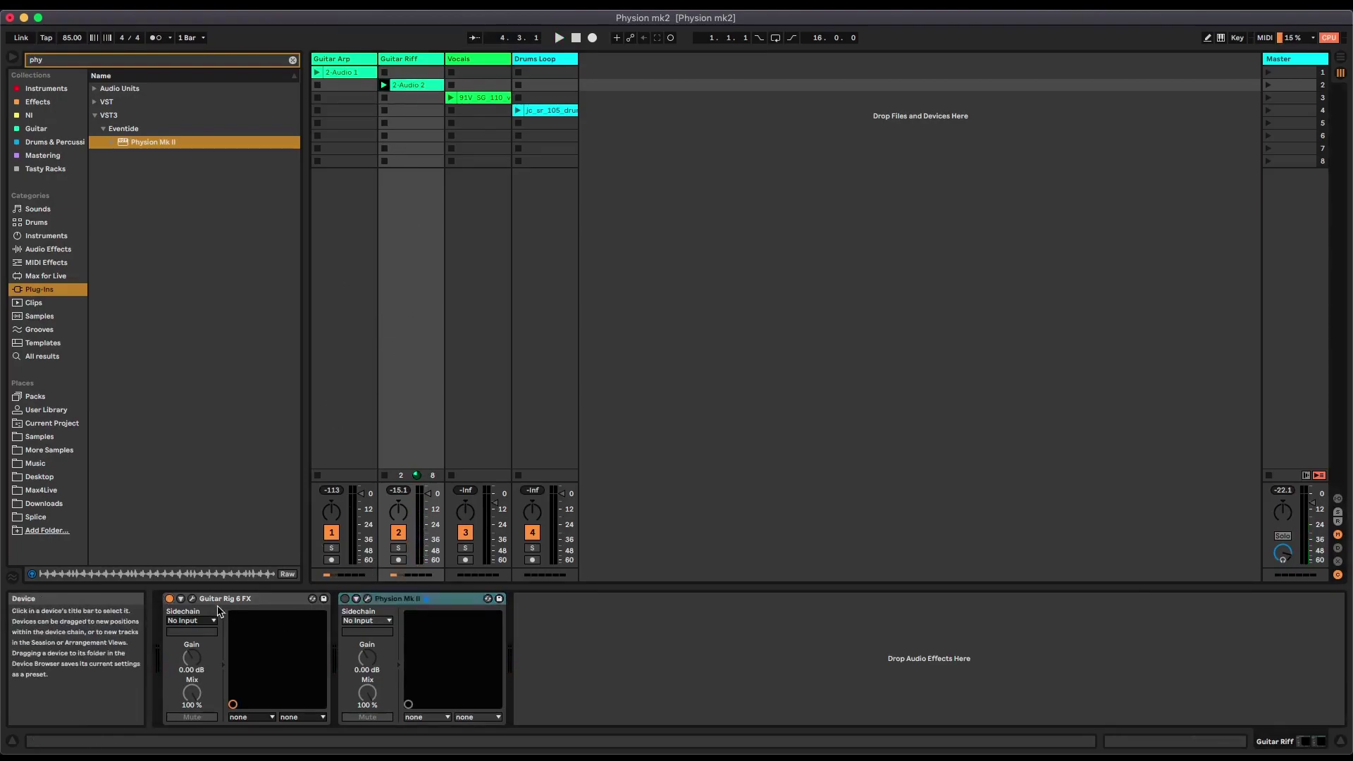
pyautogui.click(383, 86)
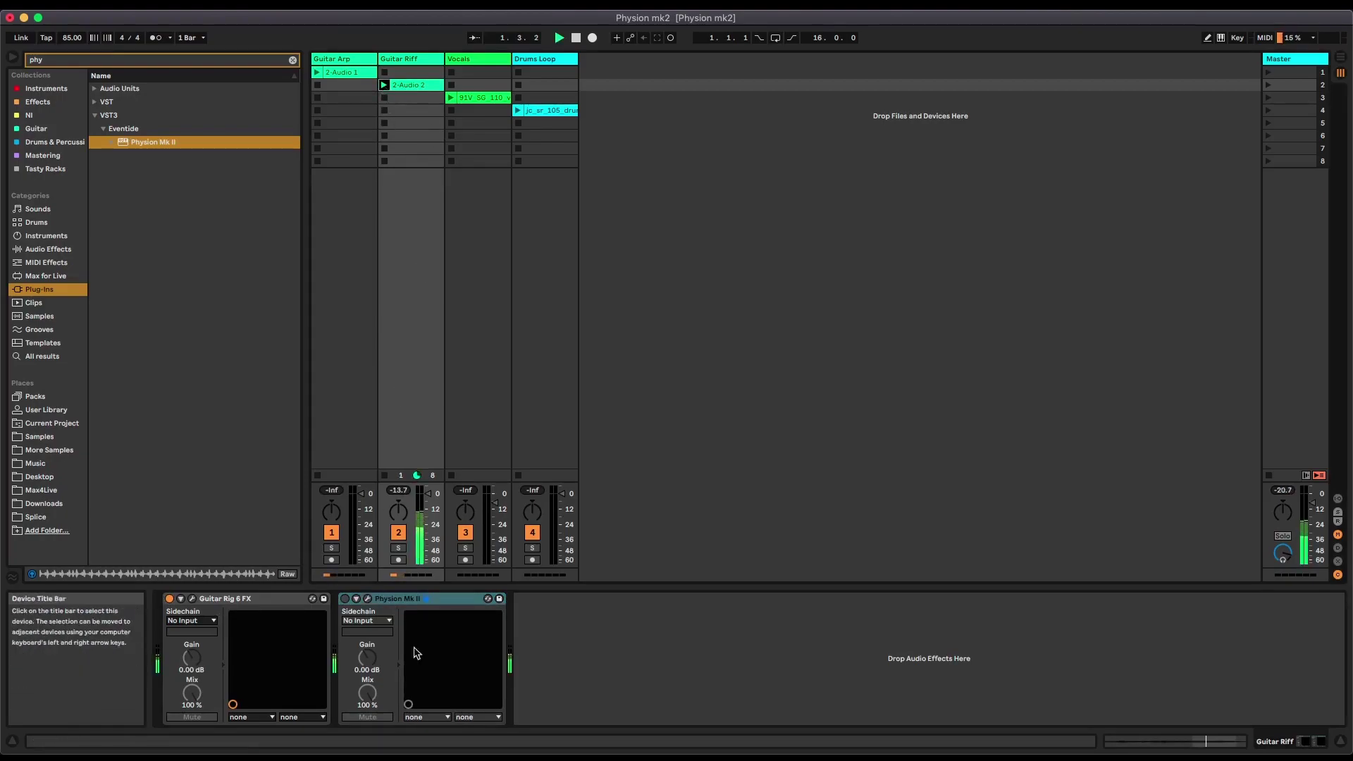
# - Open Guitar Riff's Physion Mk II window on the Stutter x Reverse preset and listen while the clip plays
pyautogui.click(367, 599)
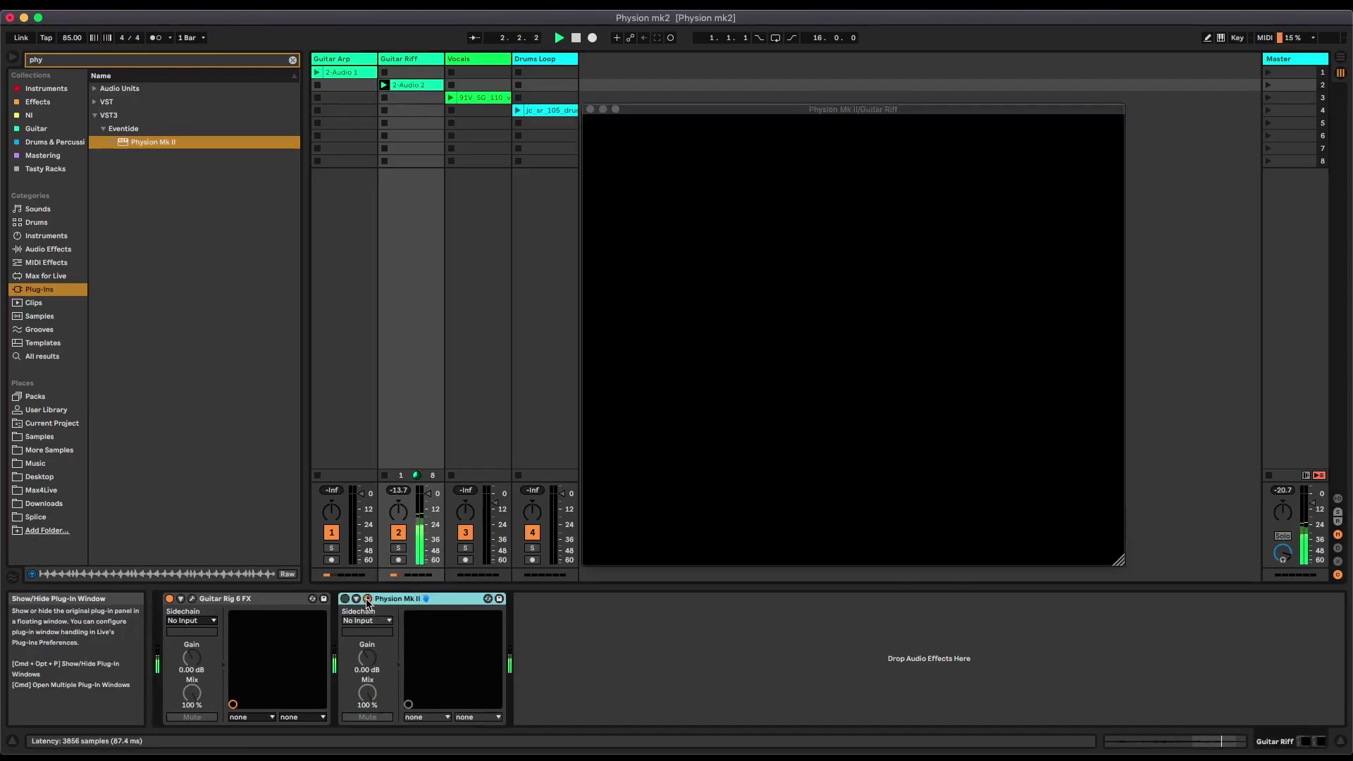
pyautogui.moveTo(912, 112); pyautogui.dragTo(910, 110)
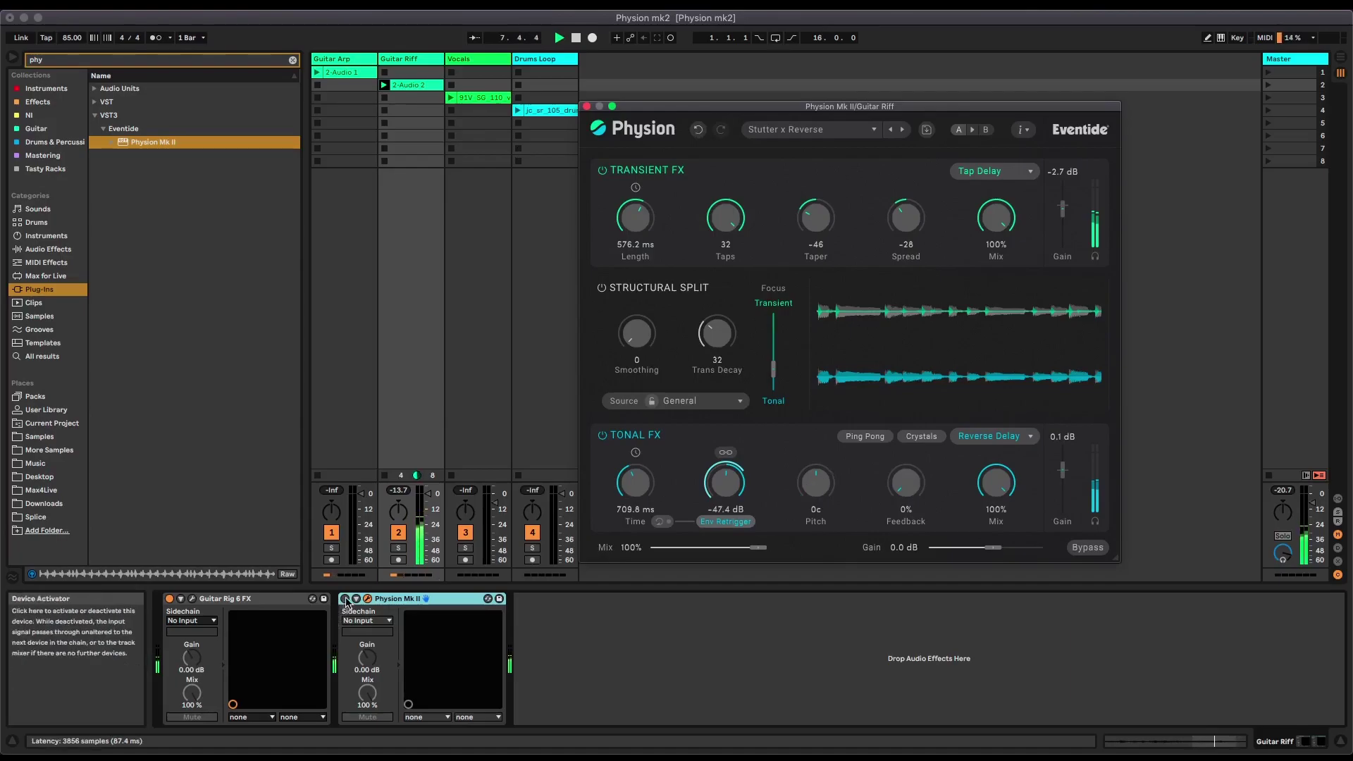
pyautogui.click(402, 296)
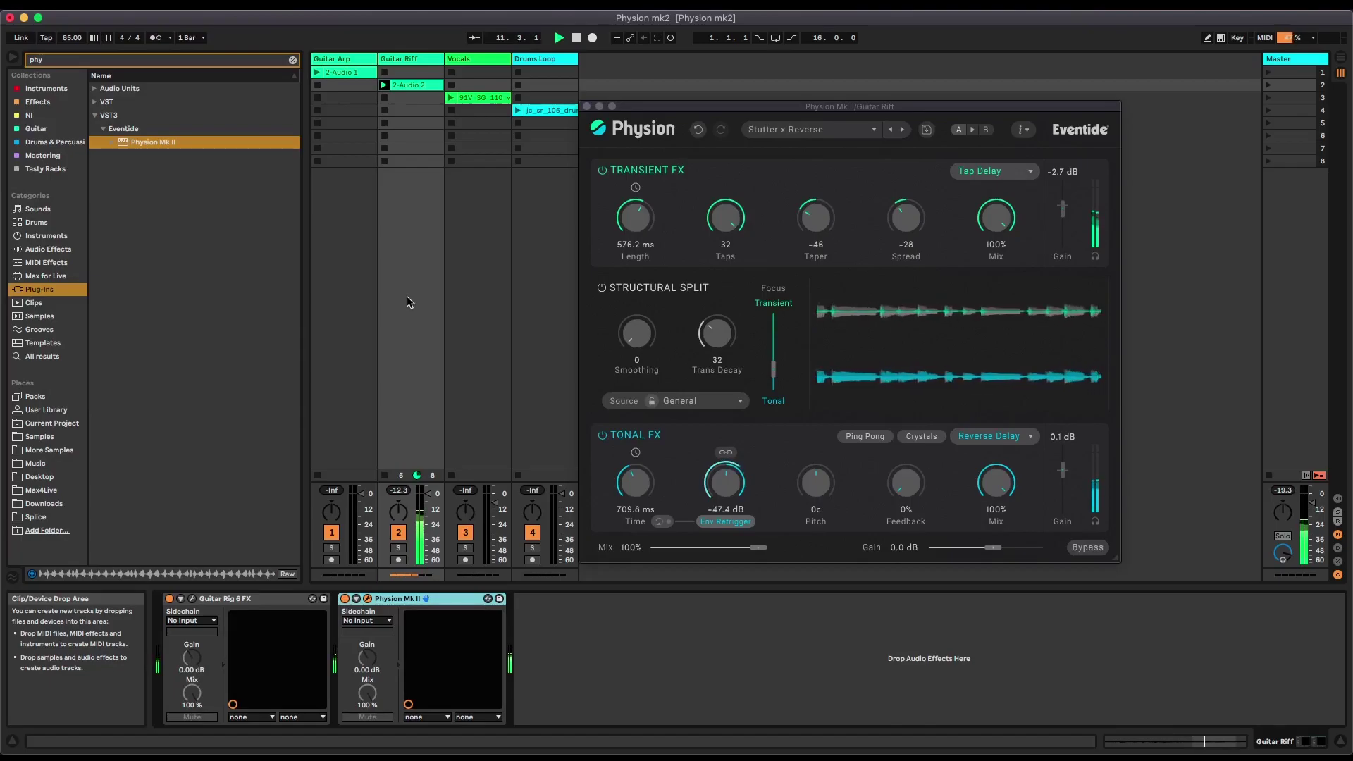
# - Solo the transient layer, then the tonal layer, unsolo it, and shift Focus toward Transient
pyautogui.click(1096, 261)
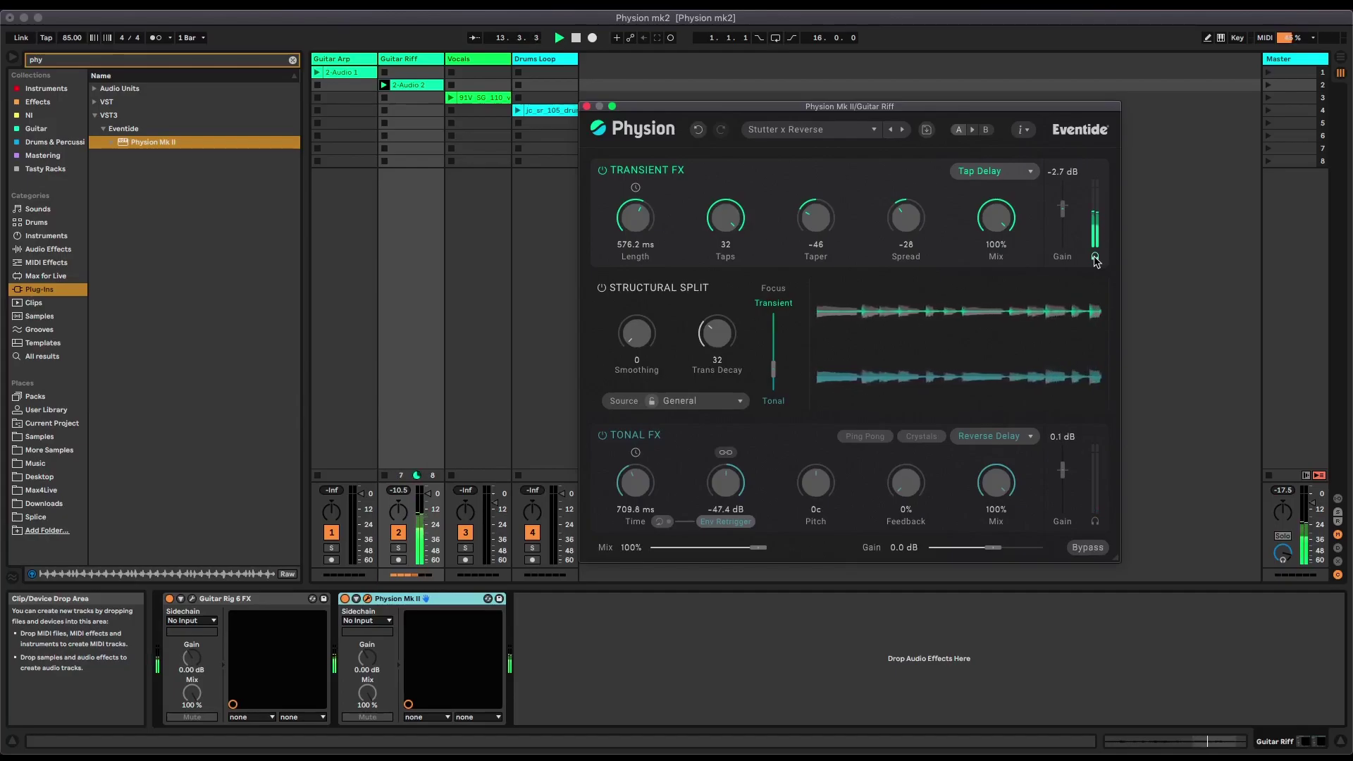
pyautogui.click(1097, 261)
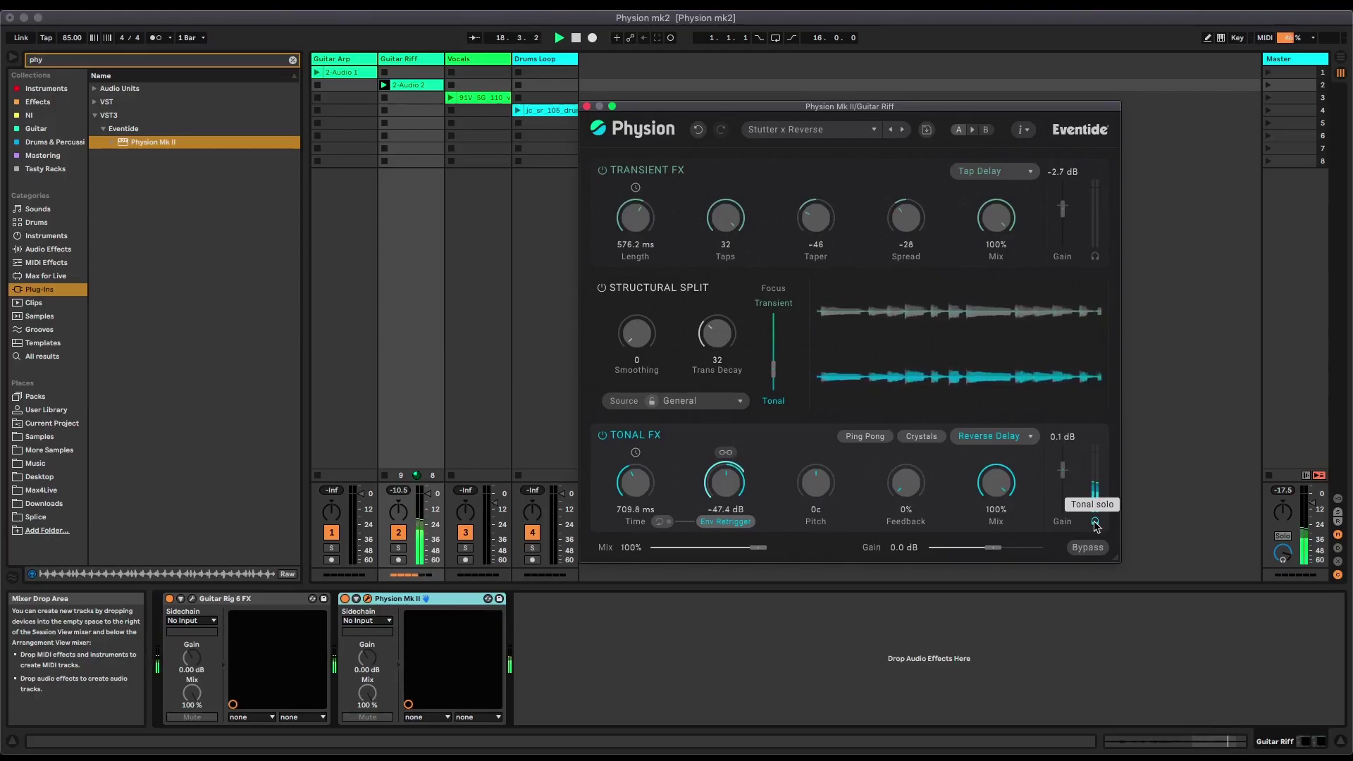
pyautogui.click(1095, 523)
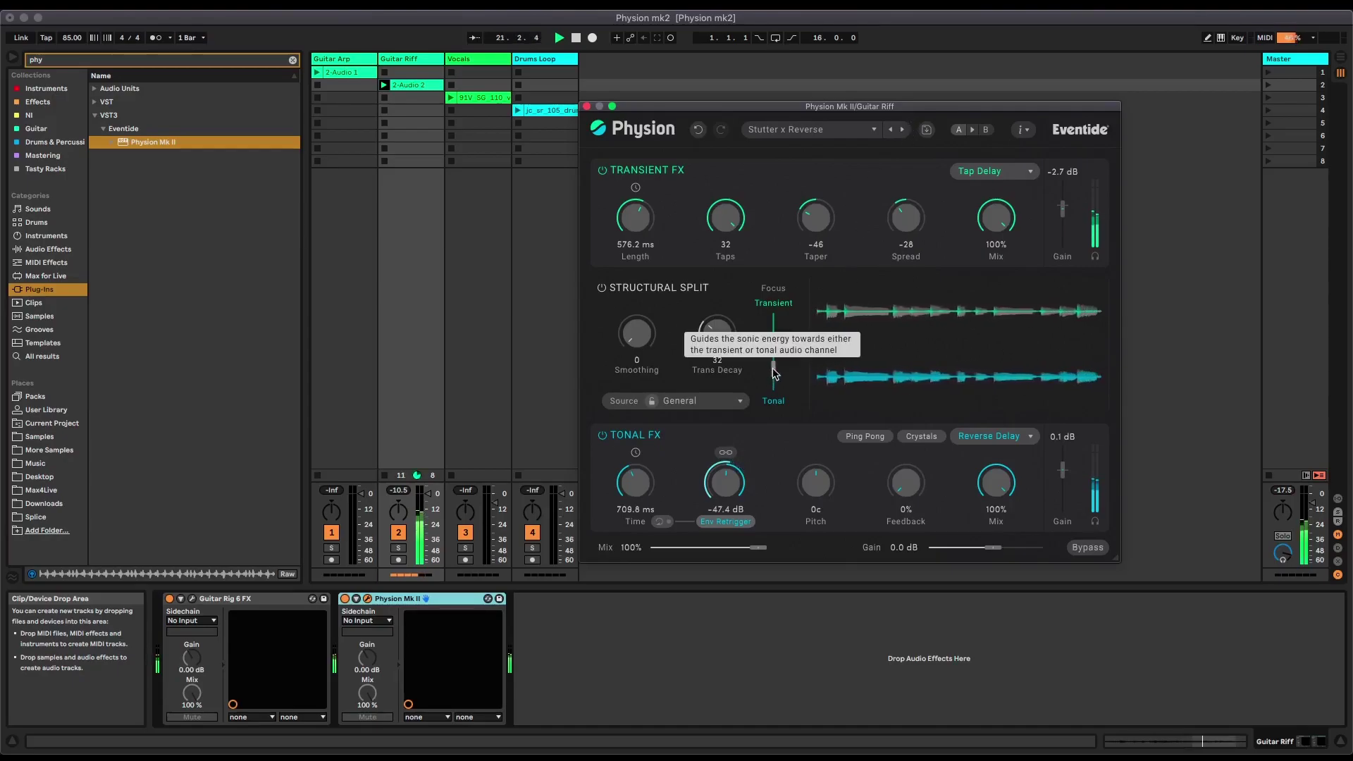
pyautogui.moveTo(775, 372)
pyautogui.mouseDown()
pyautogui.moveTo(776, 325)
pyautogui.moveTo(775, 377)
pyautogui.mouseUp()
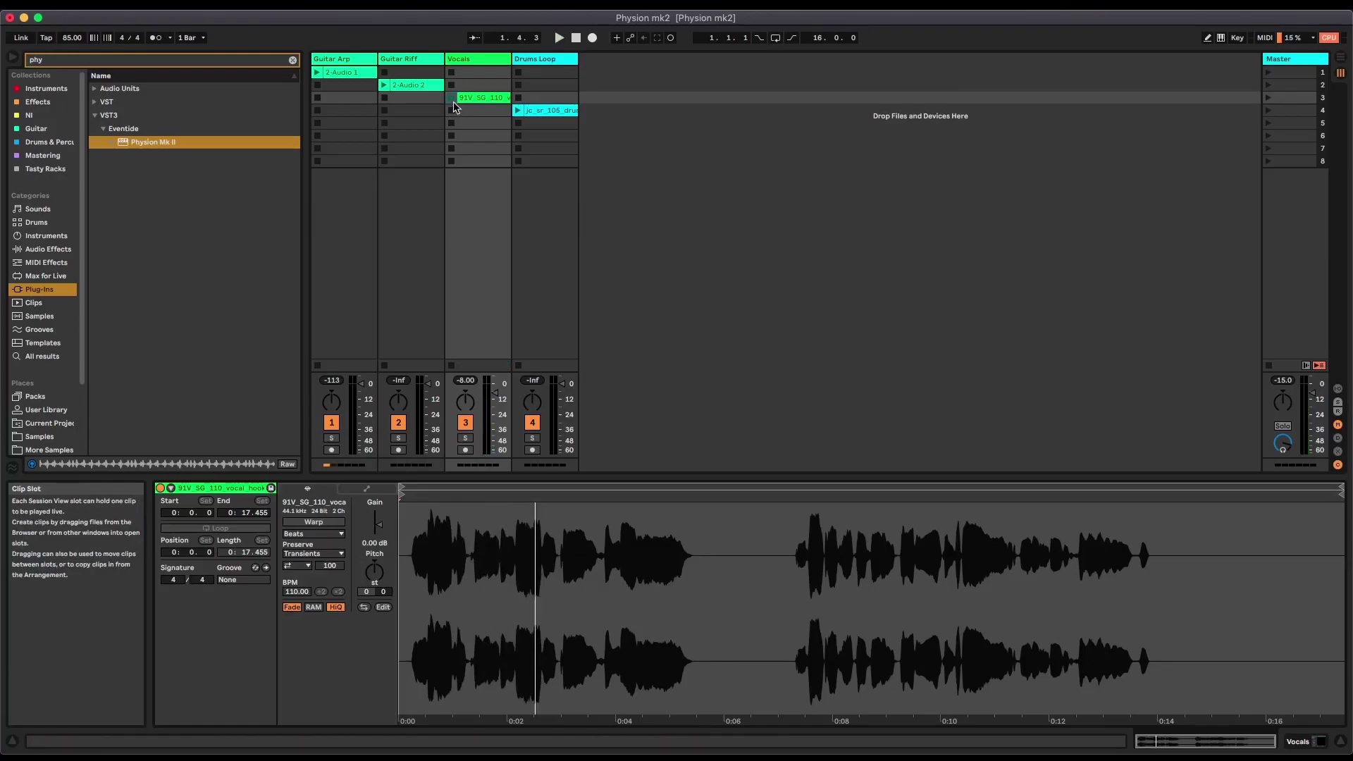
# - Launch the 91V_SG_110 vocal clip on the Vocals track
pyautogui.click(451, 97)
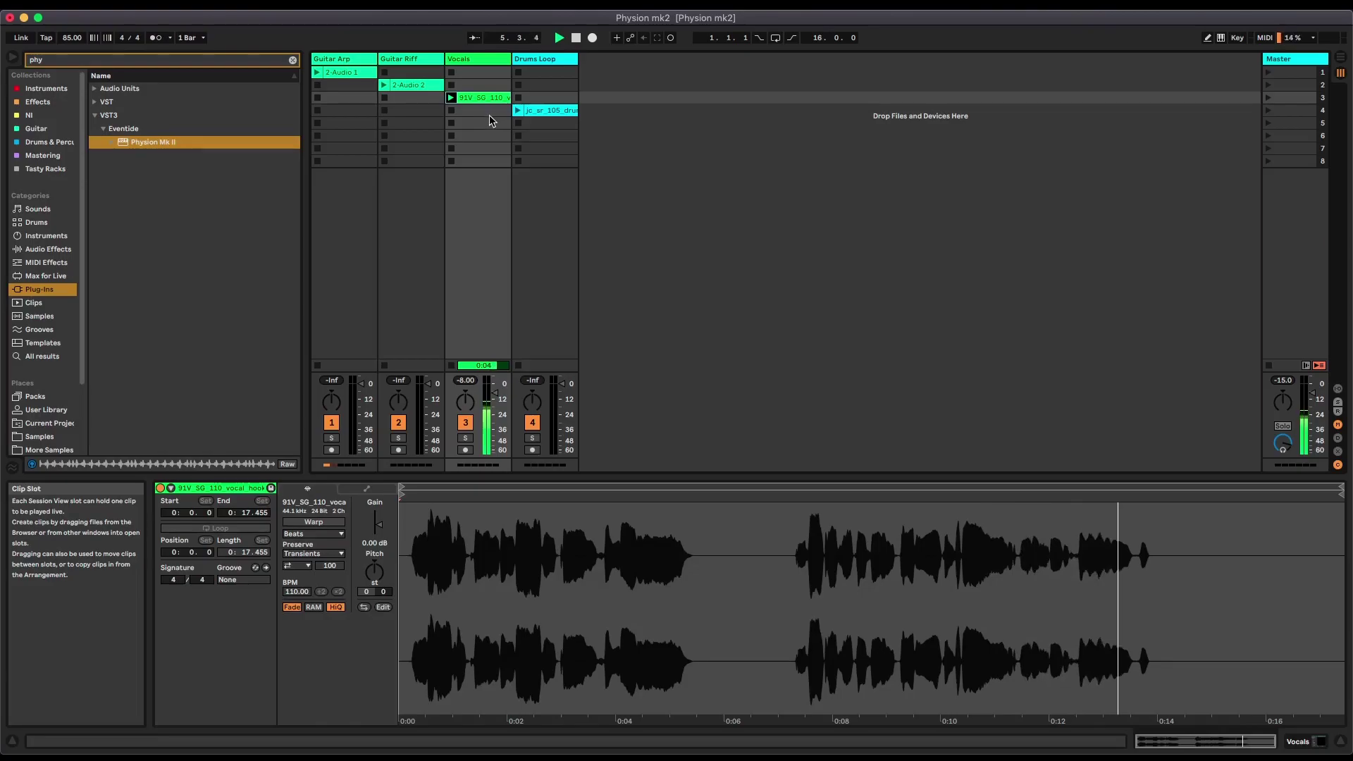
# - Open the Vocals track's Physion Mk II editor on Lush Vocal Reverb, reposition it, and play the vocal clip
pyautogui.doubleClick(491, 62)
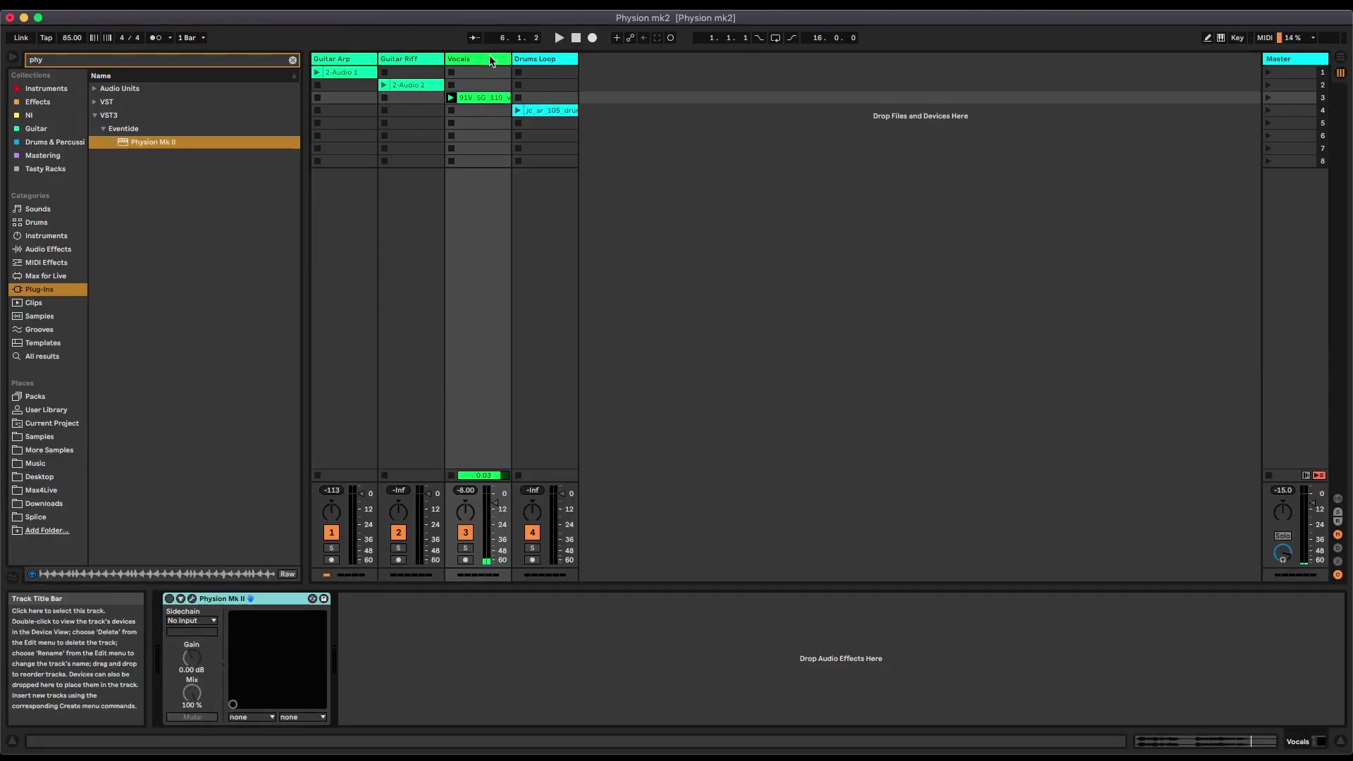
pyautogui.click(191, 598)
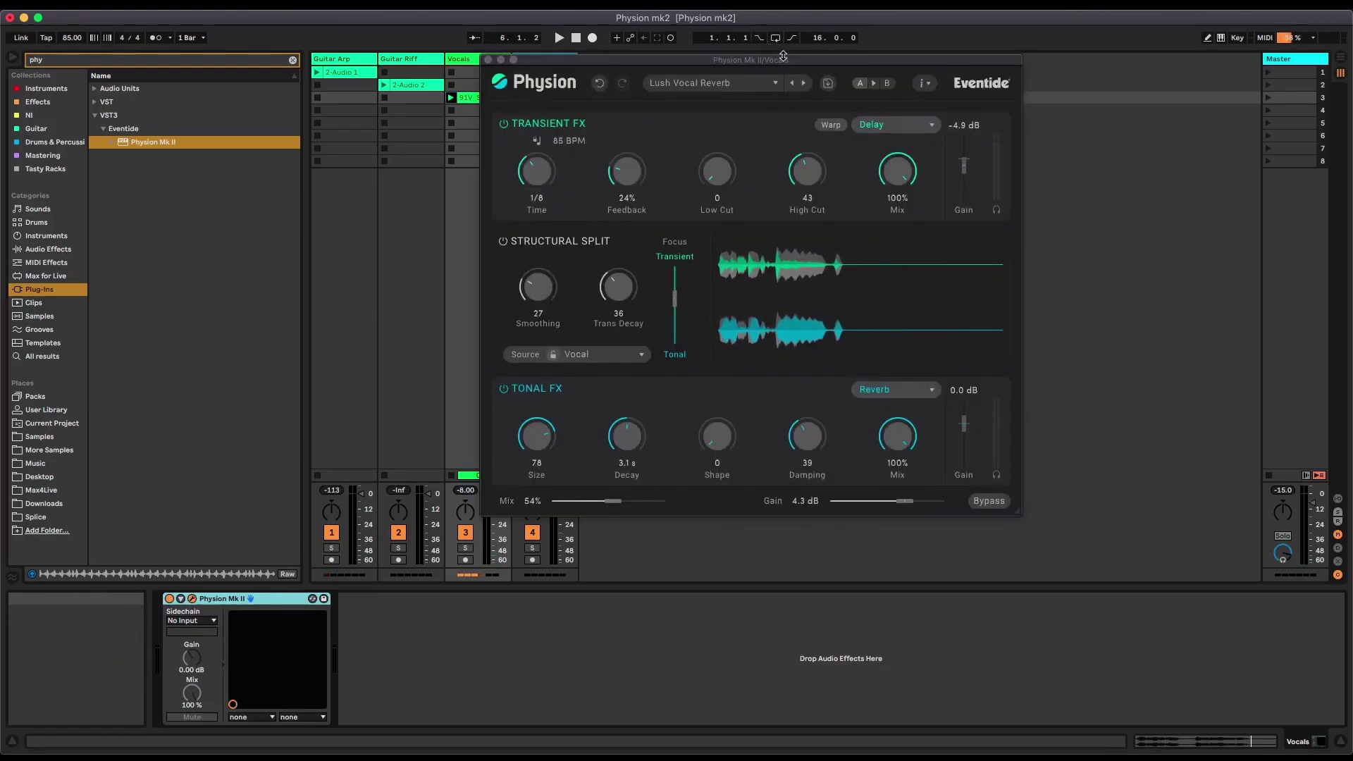
pyautogui.moveTo(788, 62); pyautogui.dragTo(804, 102)
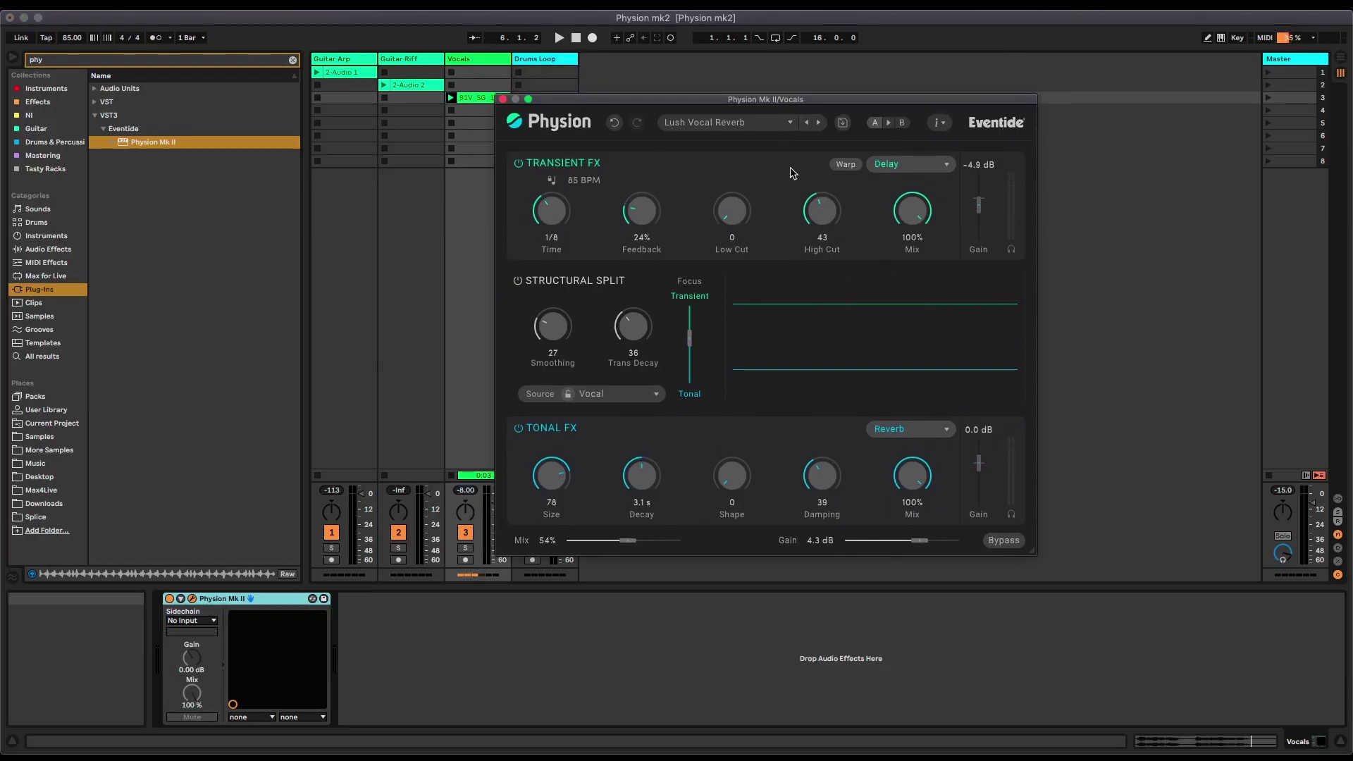
pyautogui.moveTo(712, 105); pyautogui.dragTo(726, 106)
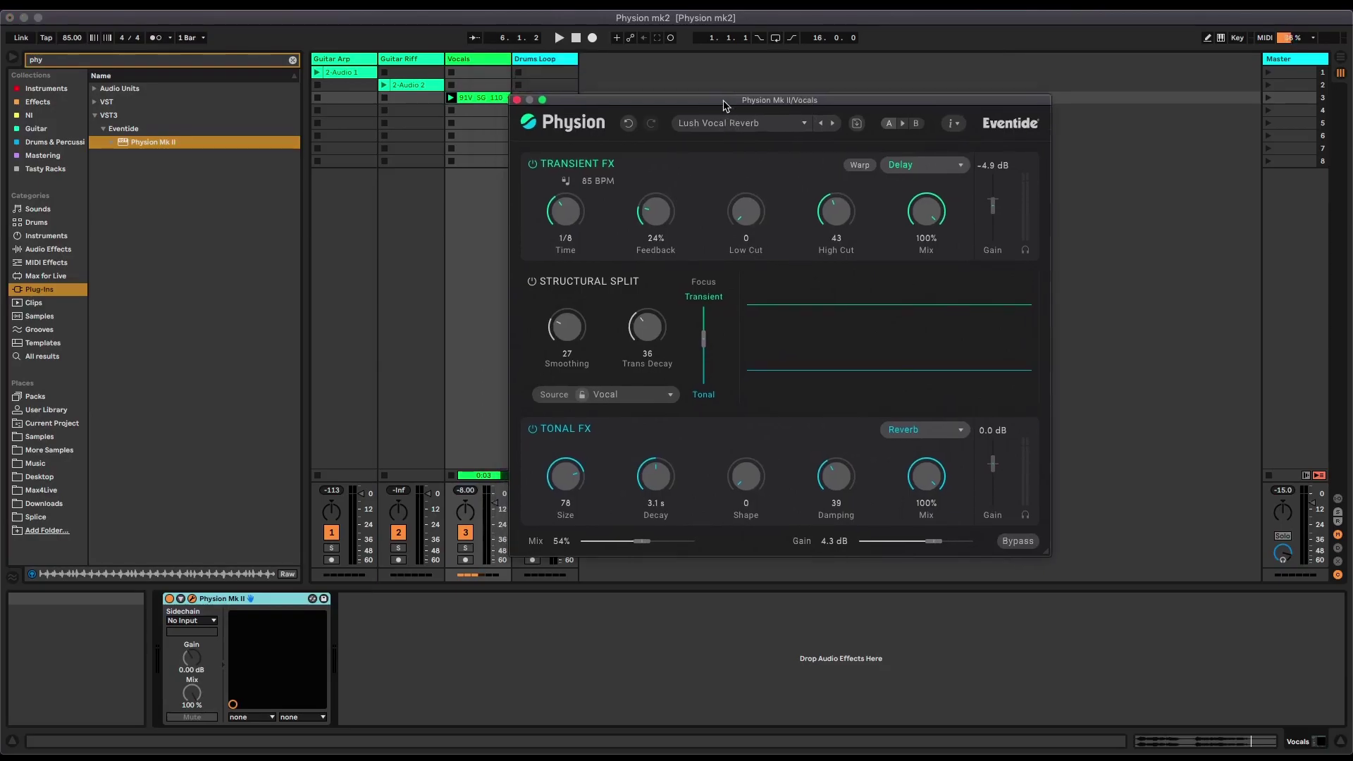
pyautogui.click(451, 98)
pyautogui.moveTo(592, 105); pyautogui.dragTo(636, 120)
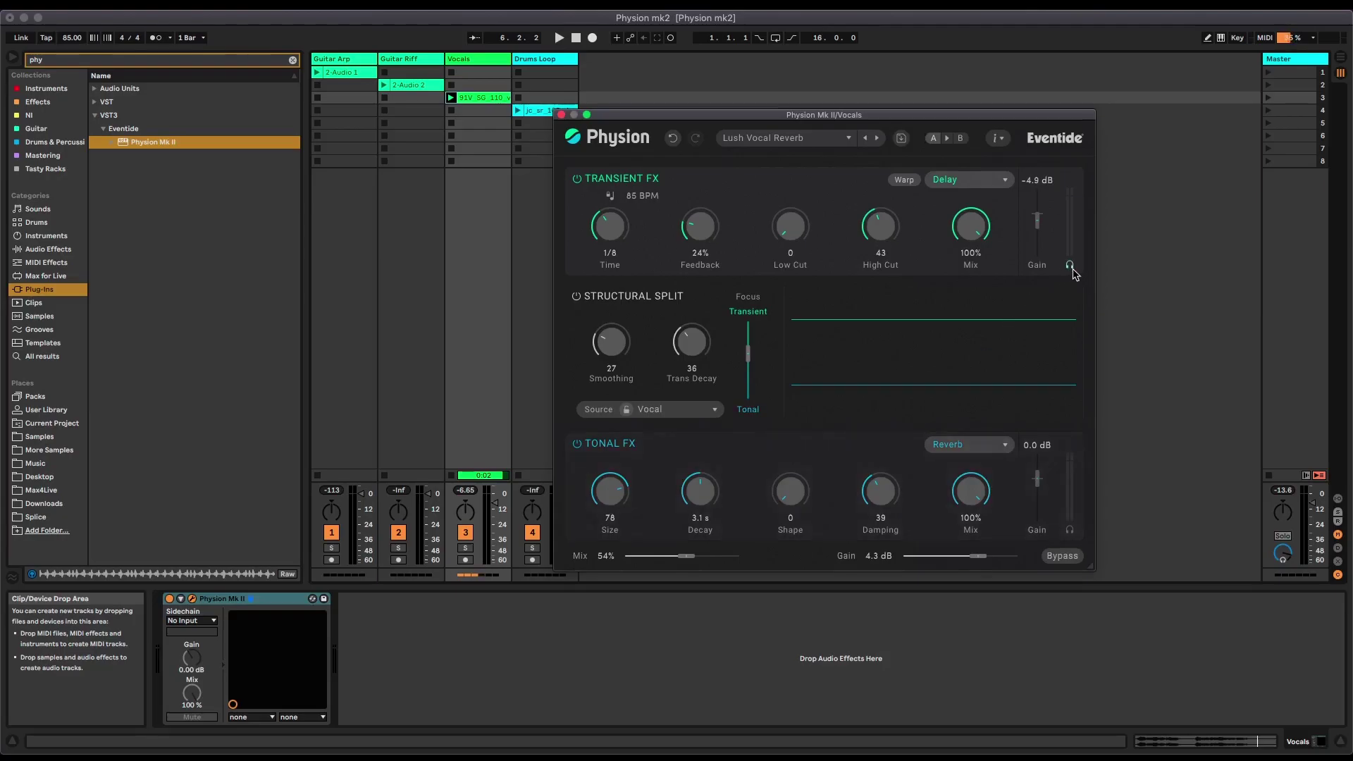
# - Play the vocal and solo Physion's Transient FX, then Tonal FX, to hear each part alone
pyautogui.press('space')
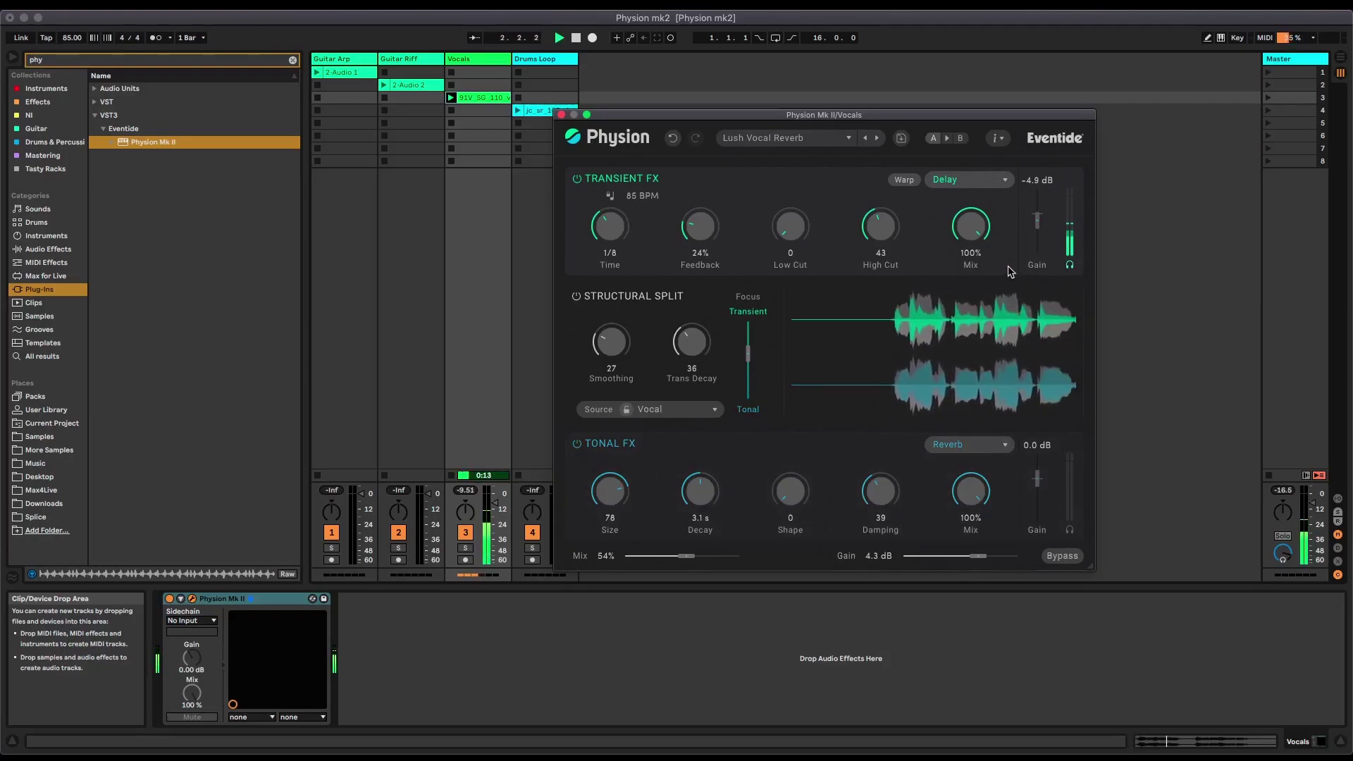
pyautogui.click(1069, 265)
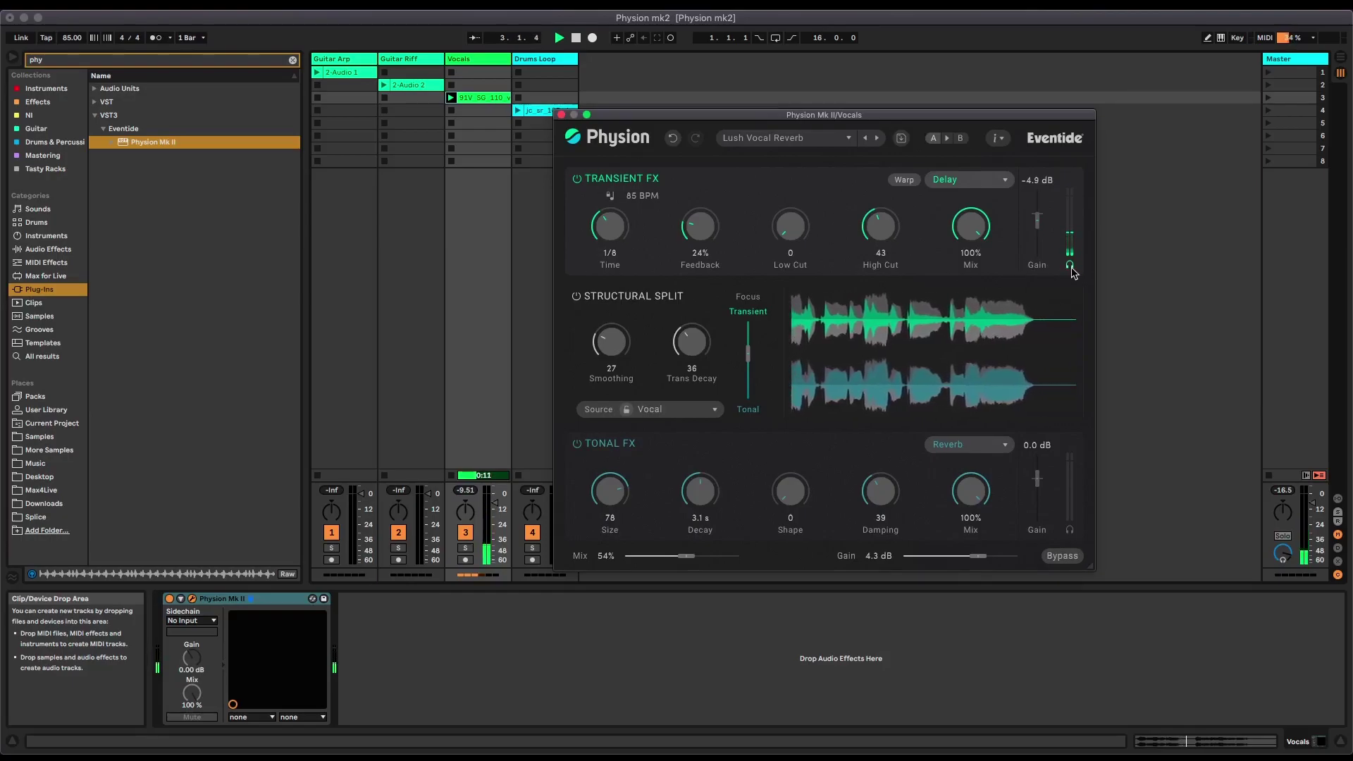
pyautogui.click(1069, 529)
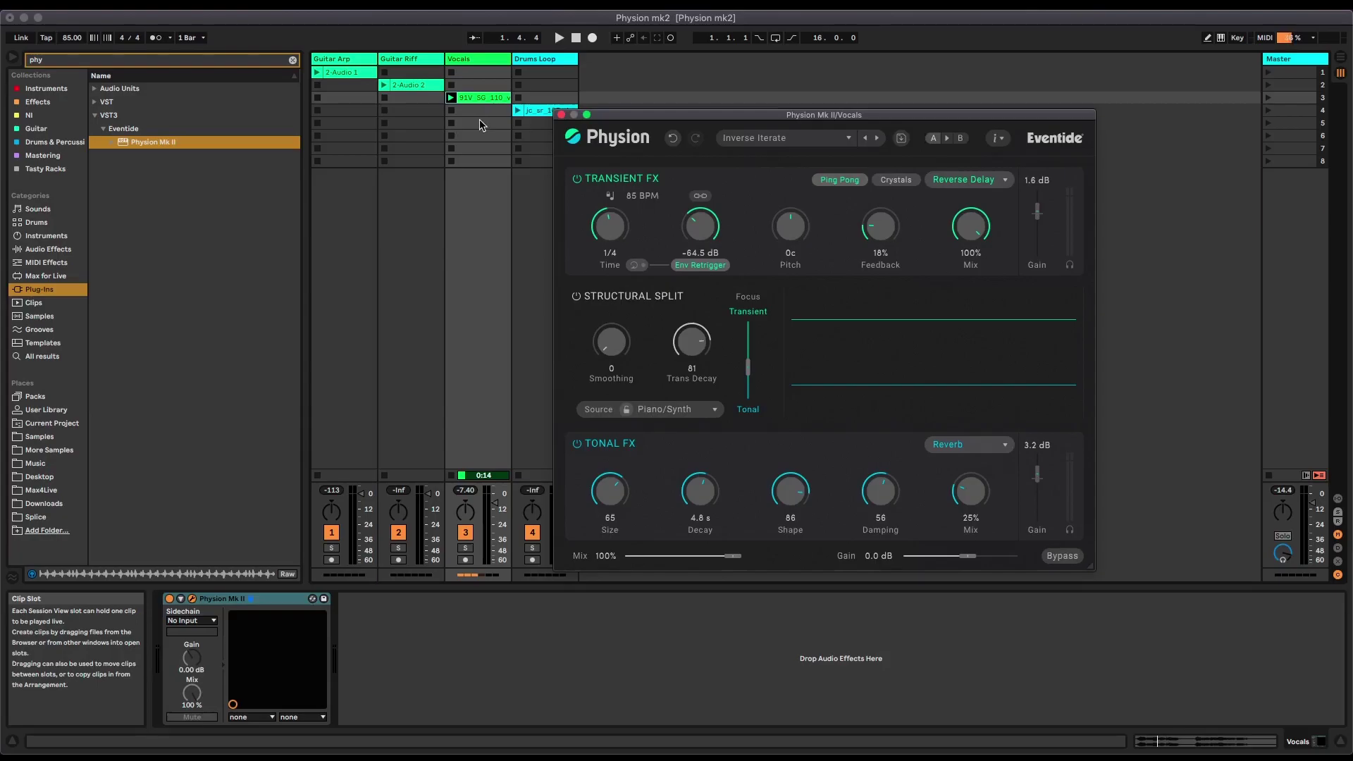
# - Replay the vocal clip through Inverse Iterate and turn on Crystals in Transient FX
pyautogui.click(451, 97)
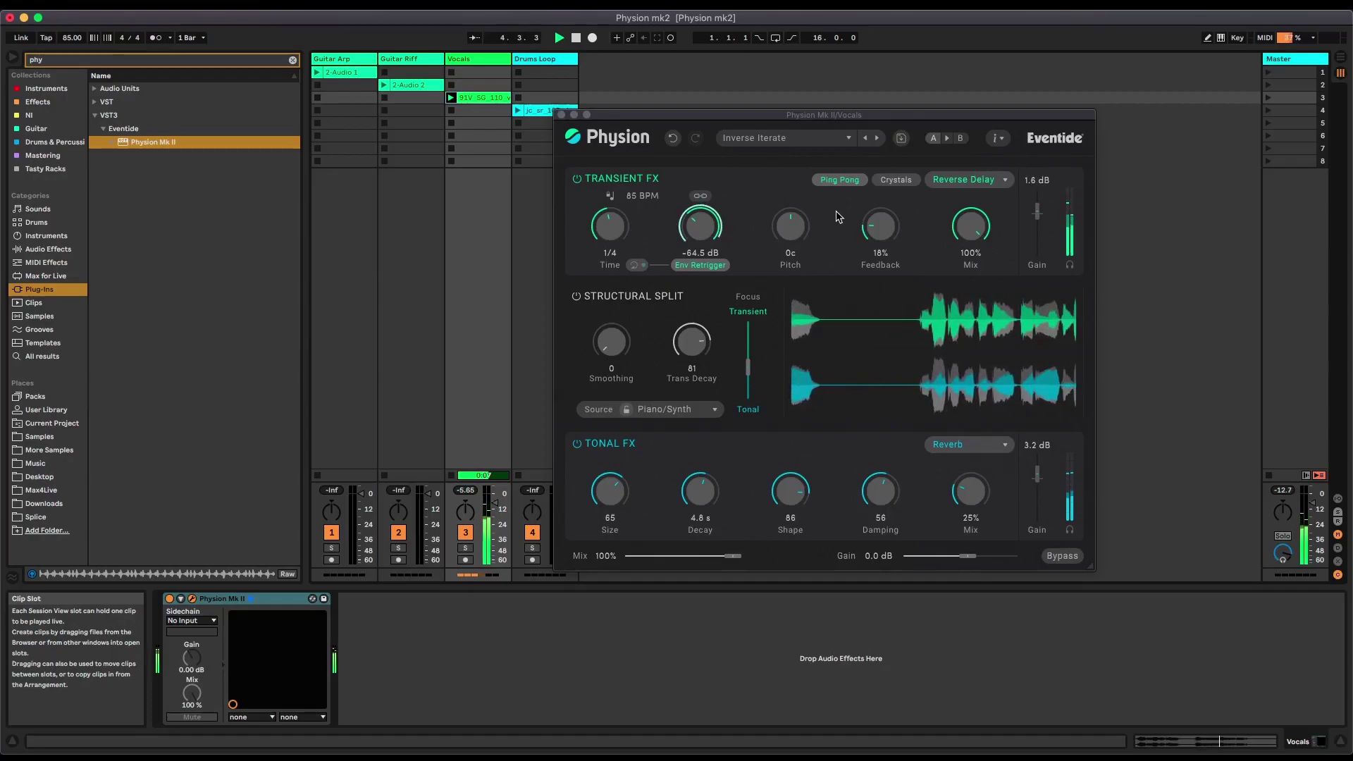
pyautogui.click(895, 179)
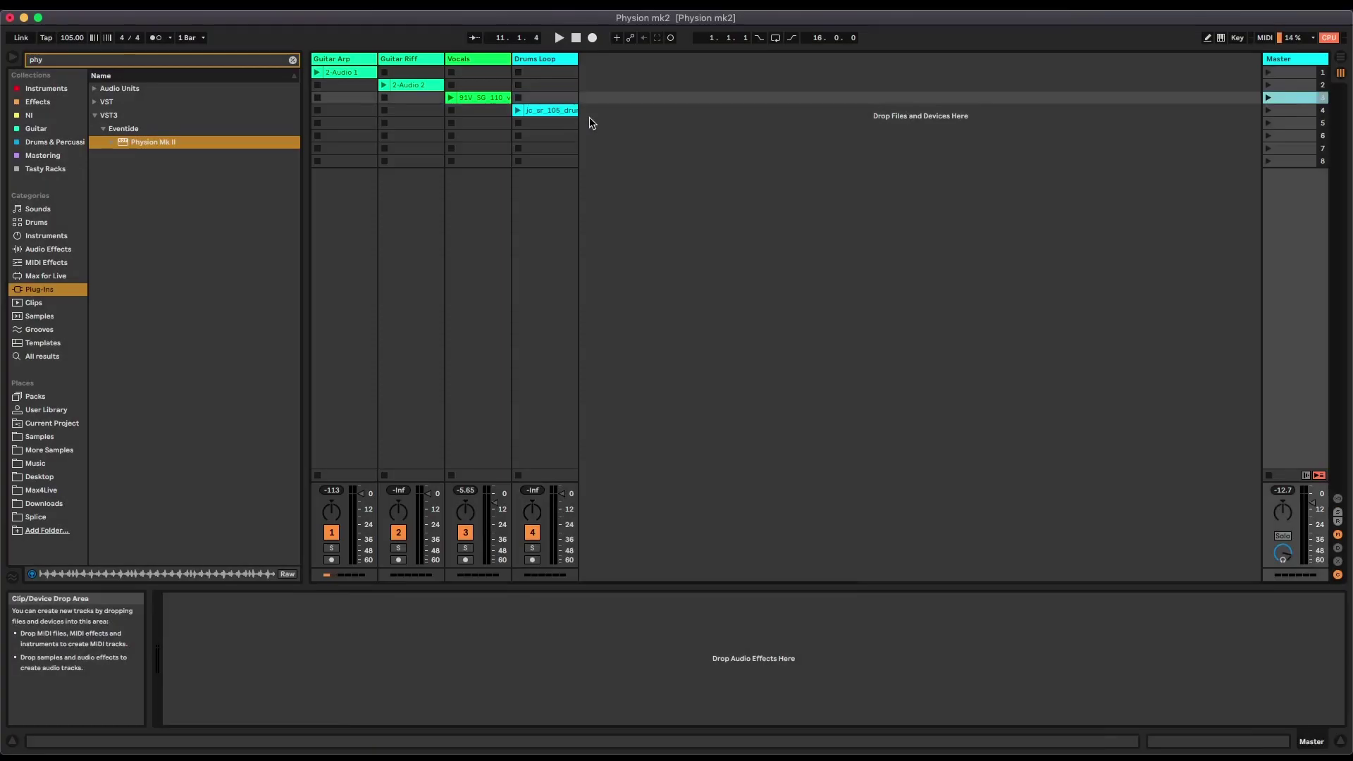
# - Open Physion's Drum Sharpener on the Drums Loop track and launch the drum clip
pyautogui.click(518, 122)
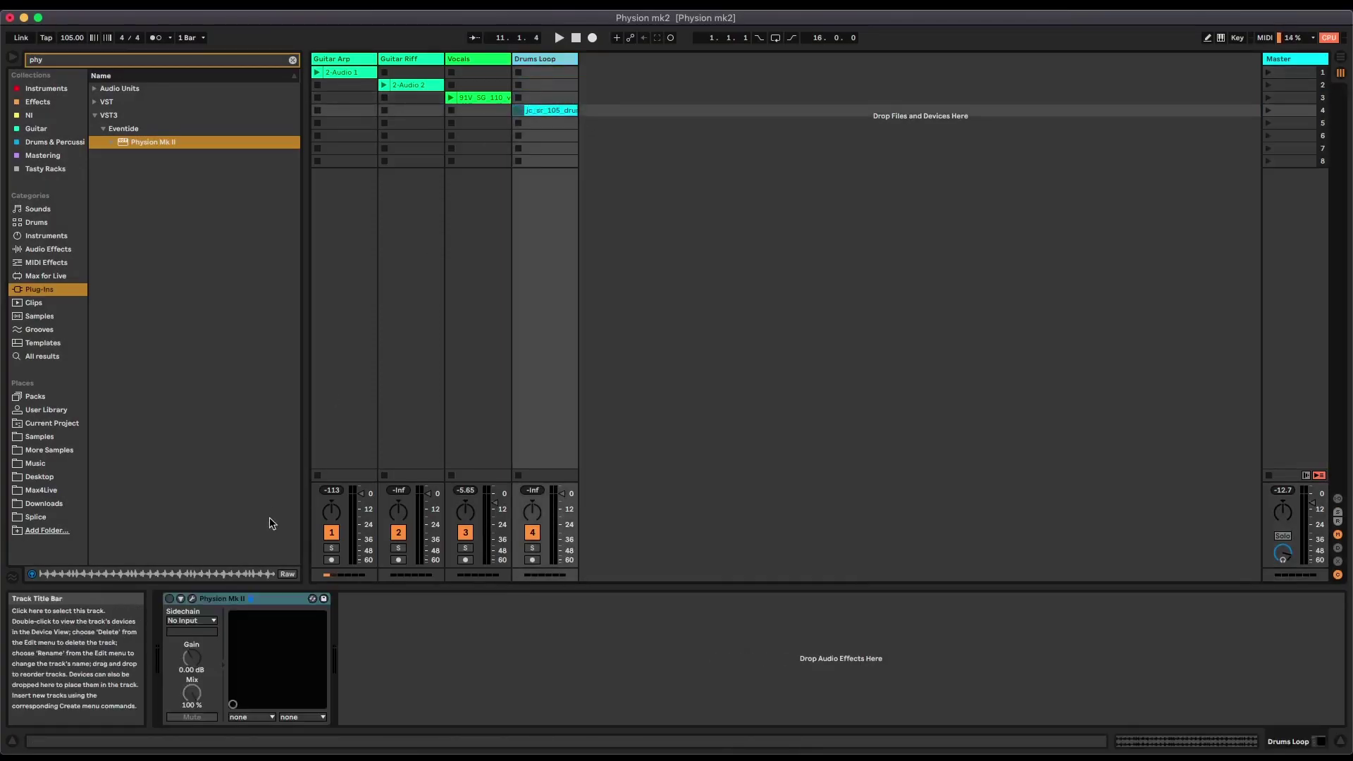
pyautogui.click(192, 598)
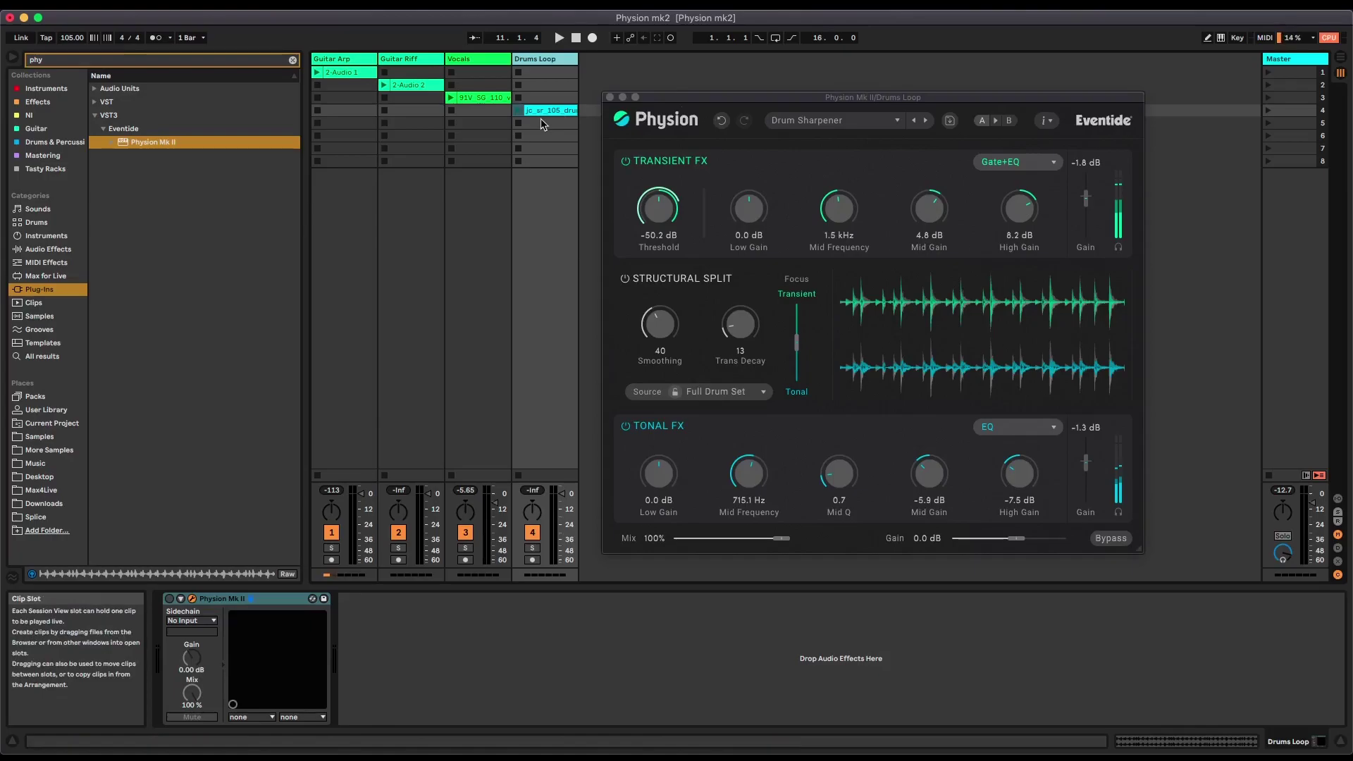
pyautogui.click(517, 110)
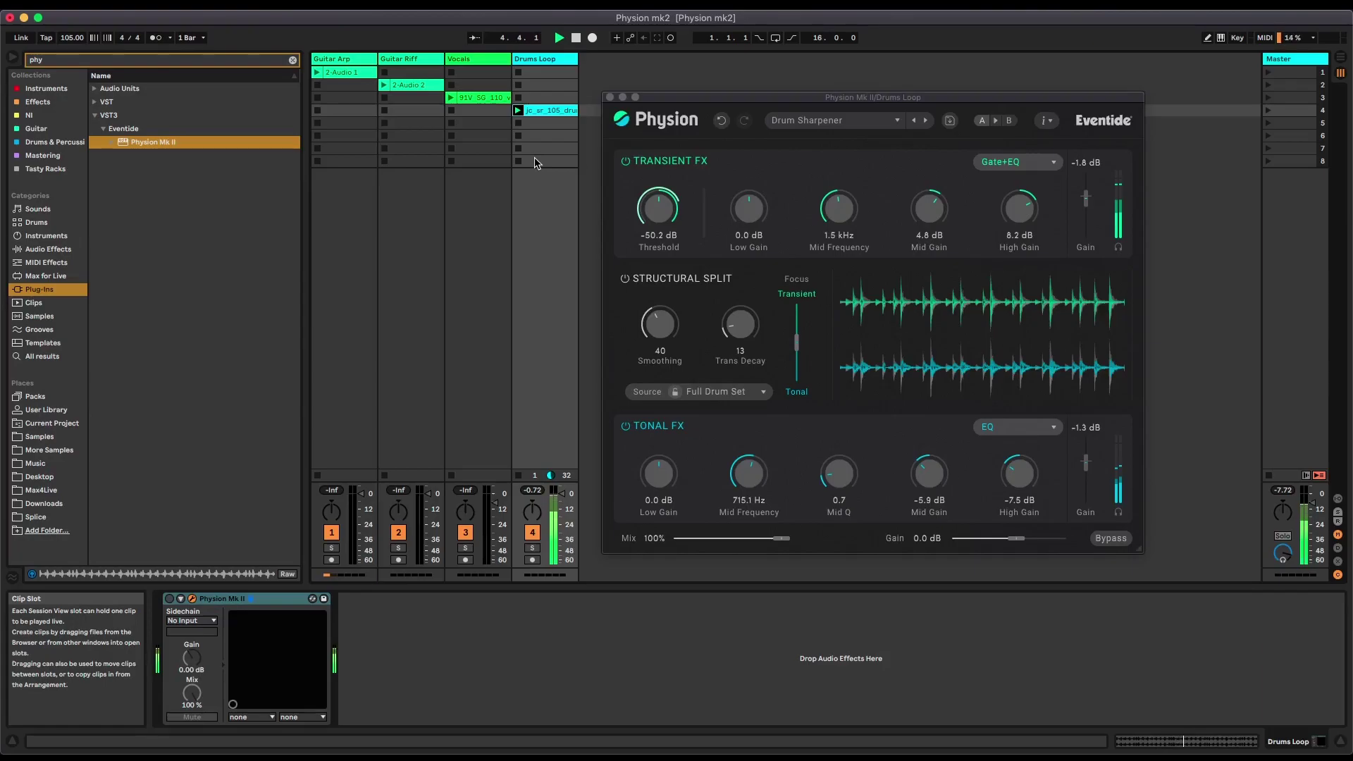
pyautogui.click(874, 124)
pyautogui.click(874, 124)
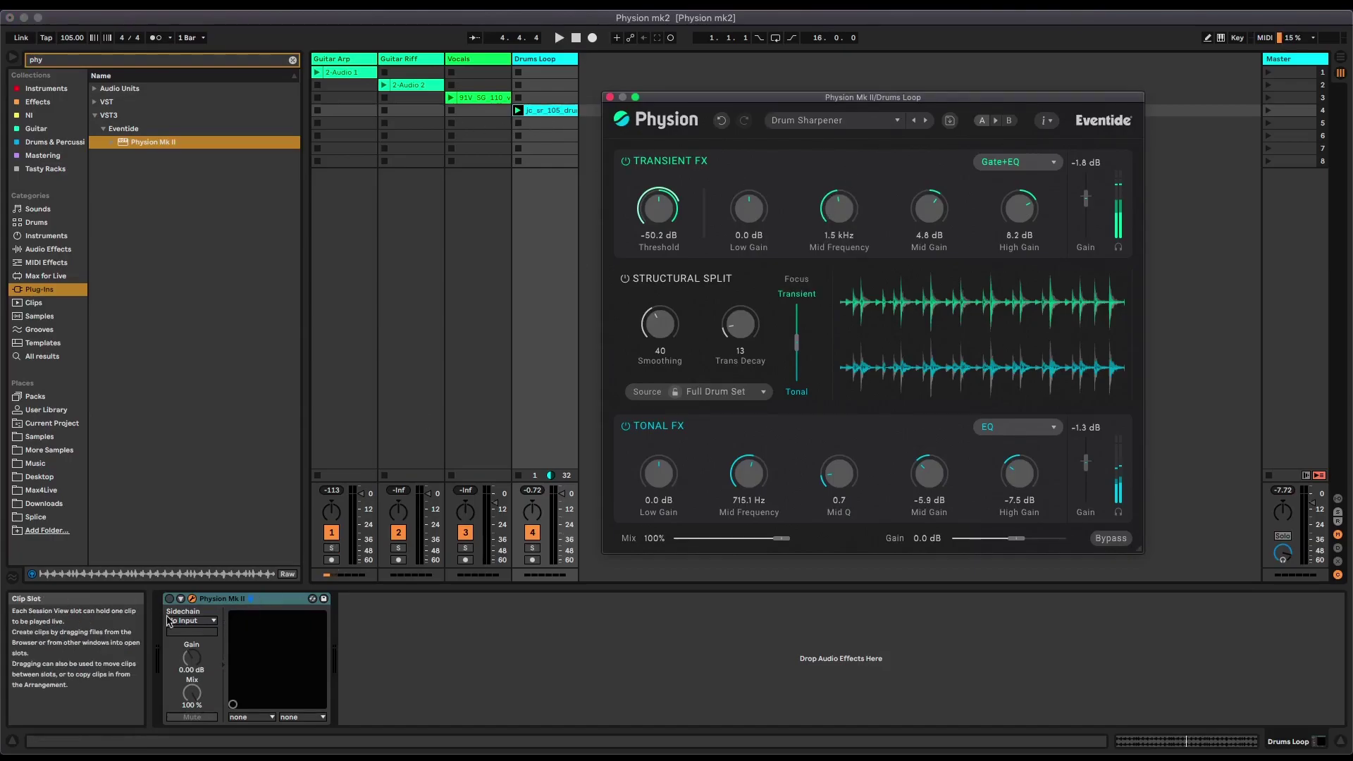
pyautogui.click(561, 184)
pyautogui.click(767, 176)
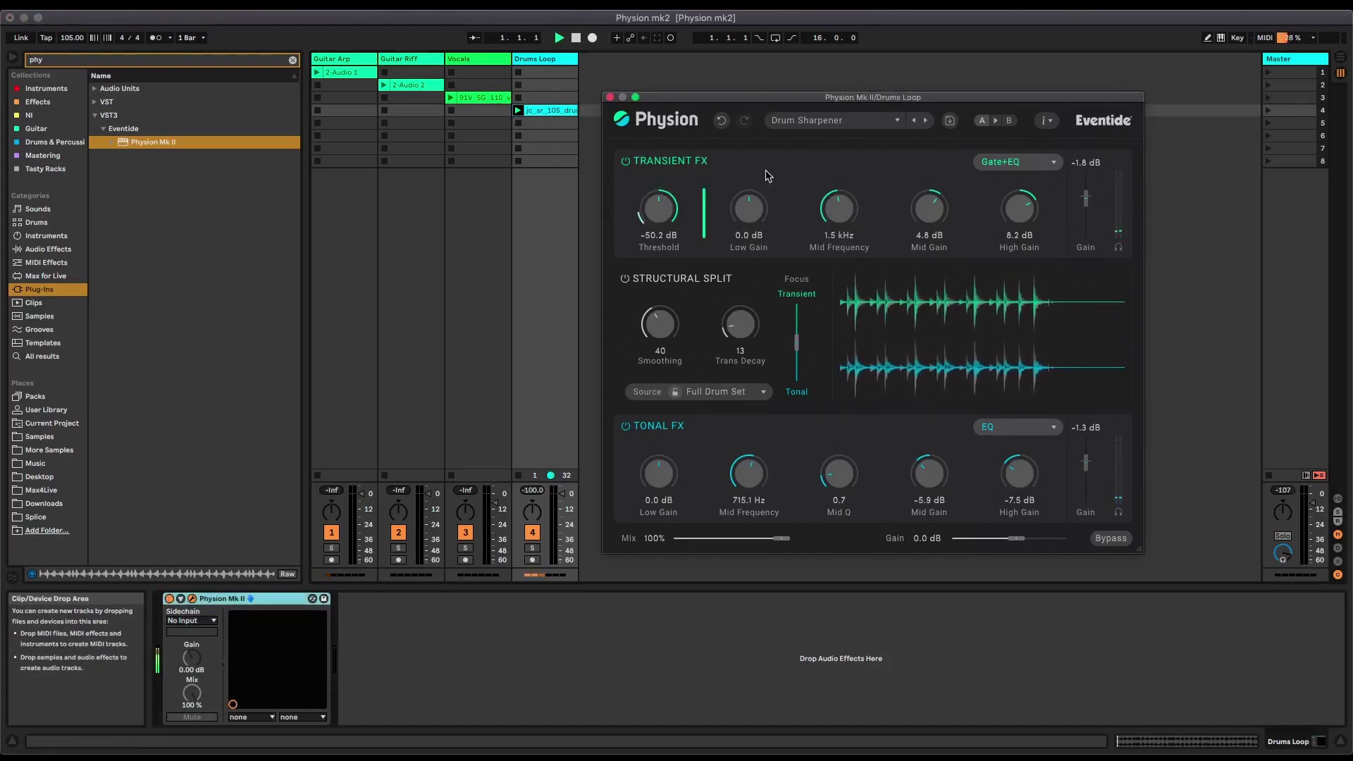
pyautogui.press('space')
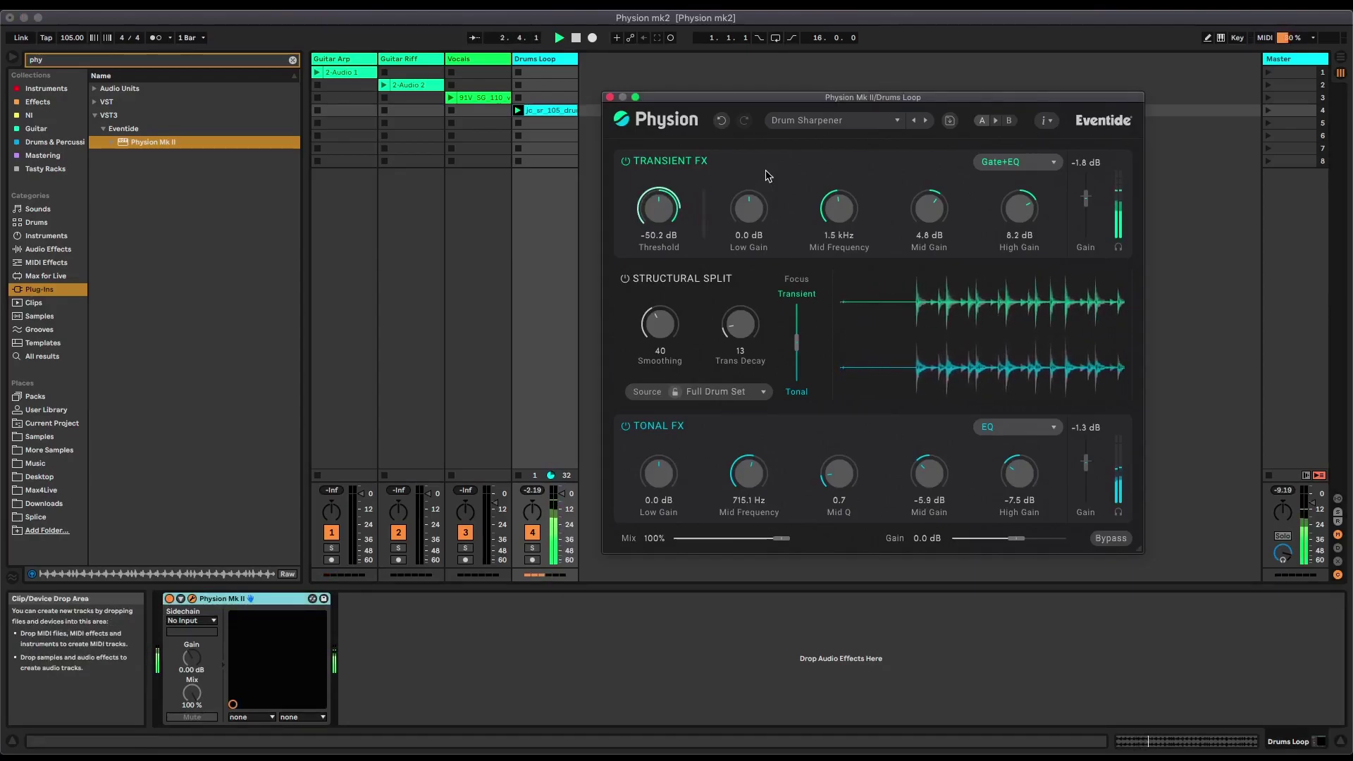
pyautogui.click(1105, 544)
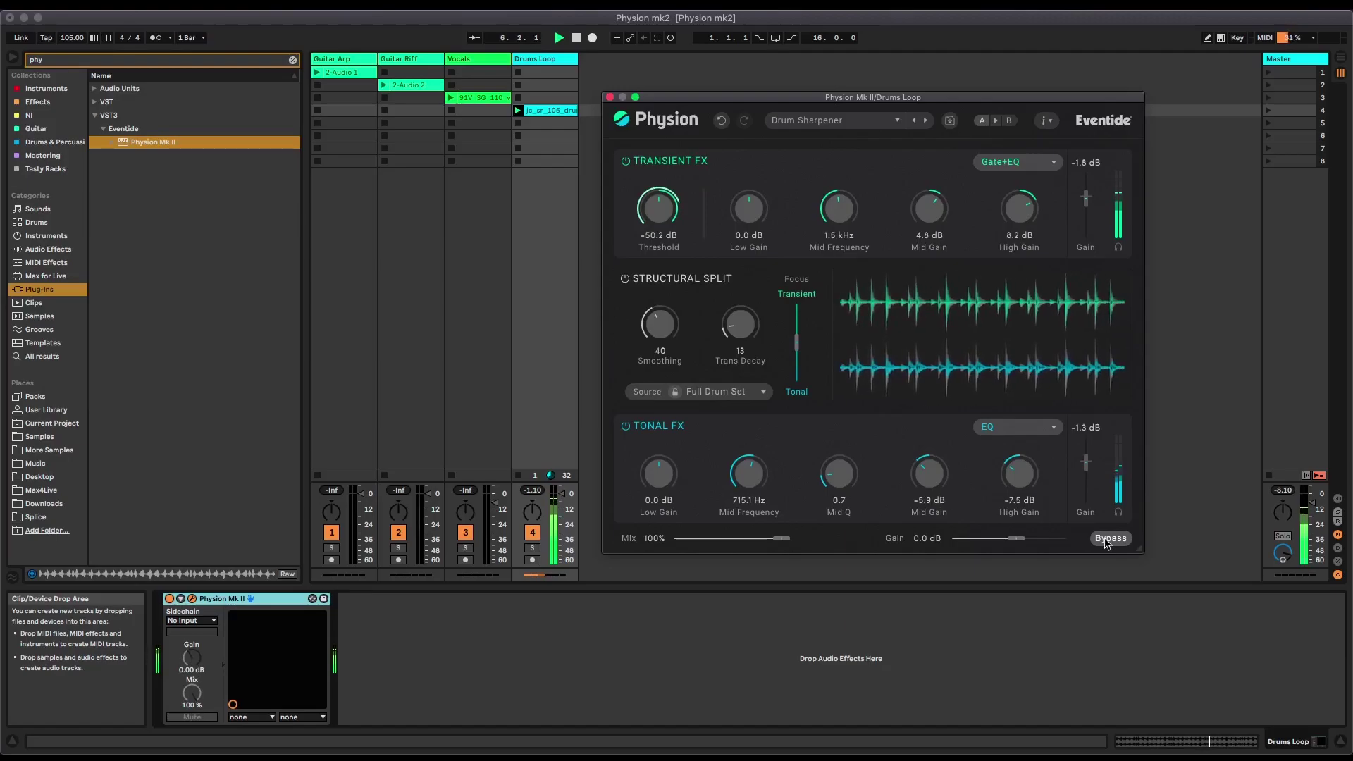
pyautogui.click(1108, 542)
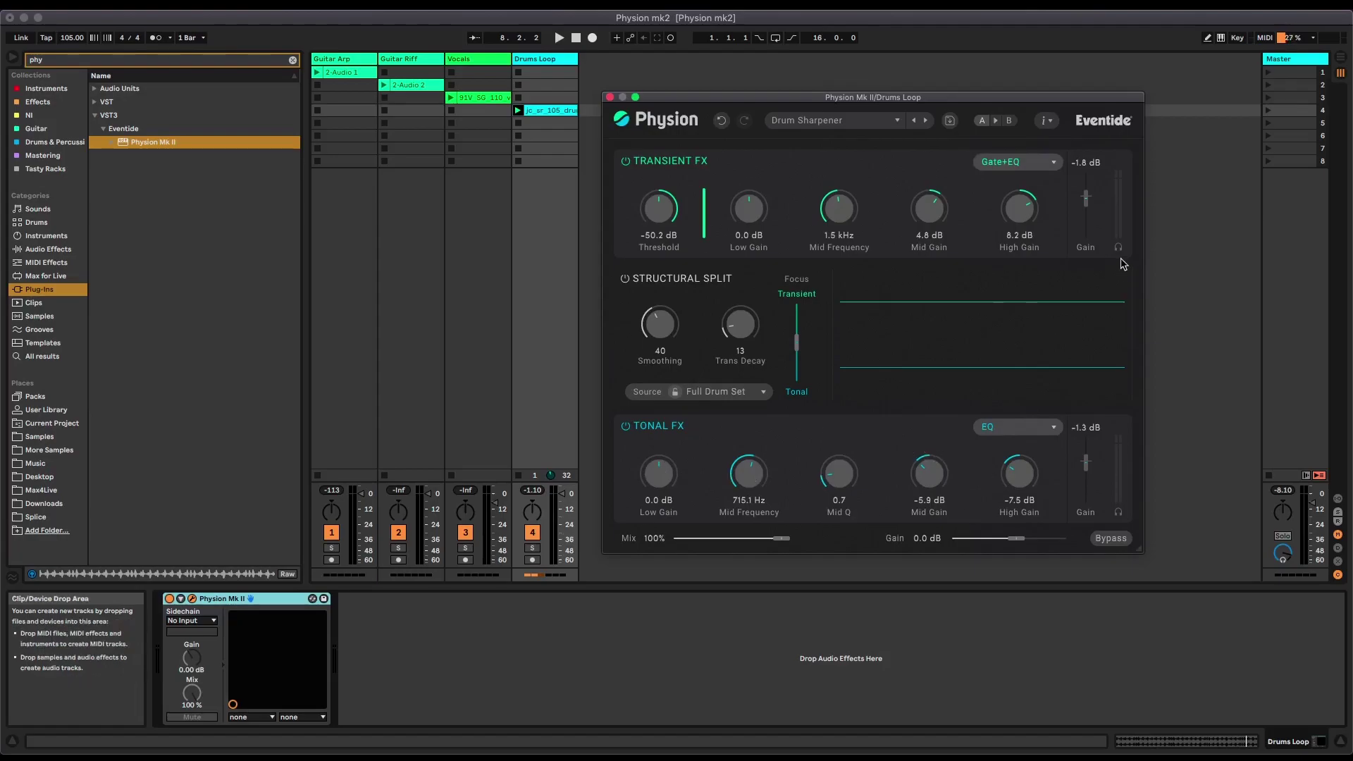
pyautogui.press('space')
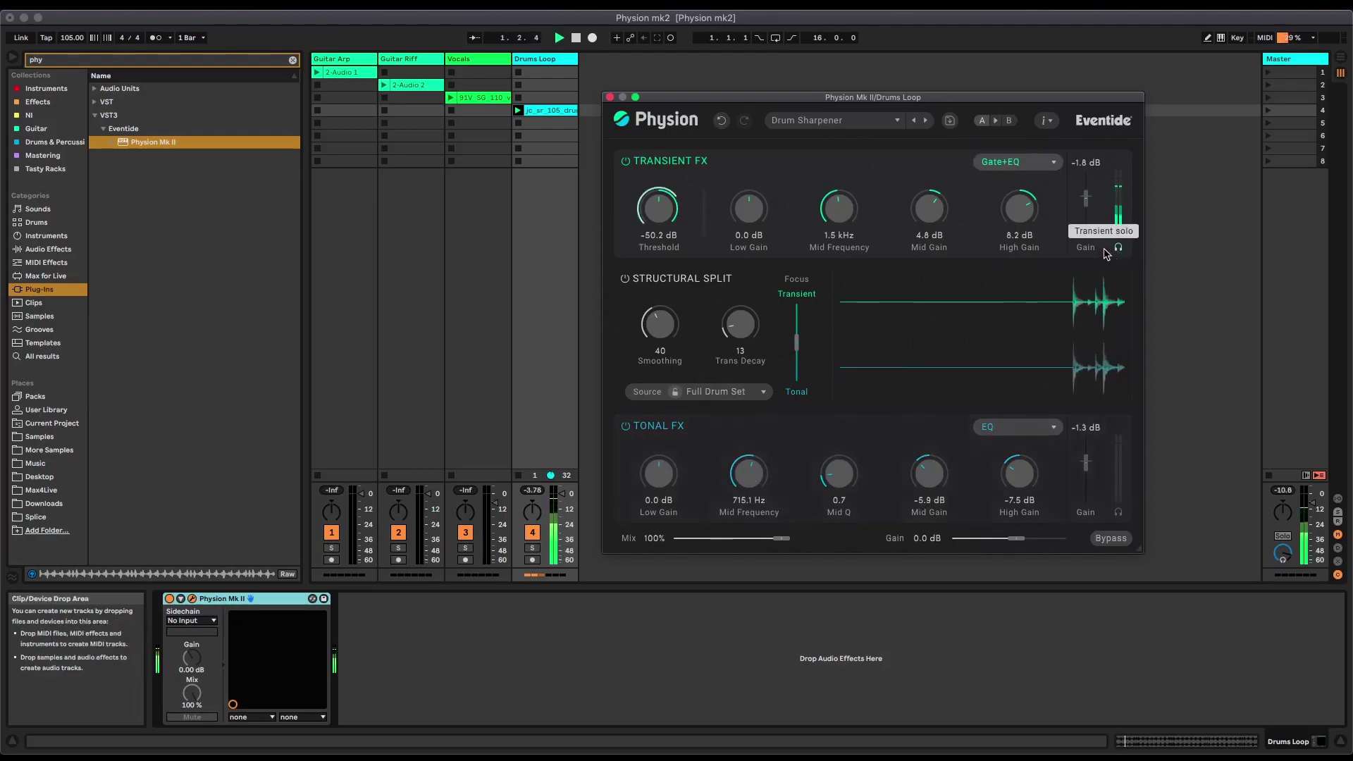
pyautogui.click(1118, 247)
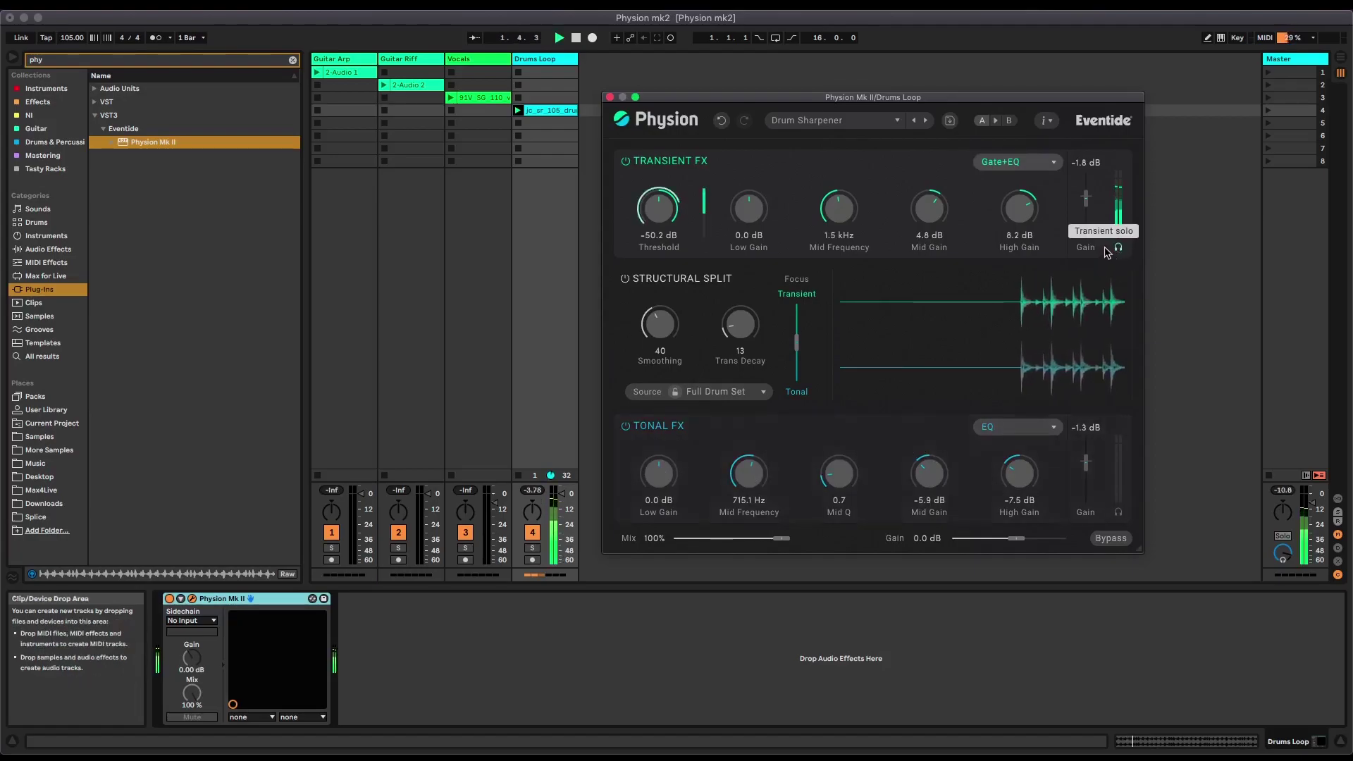
pyautogui.click(1119, 514)
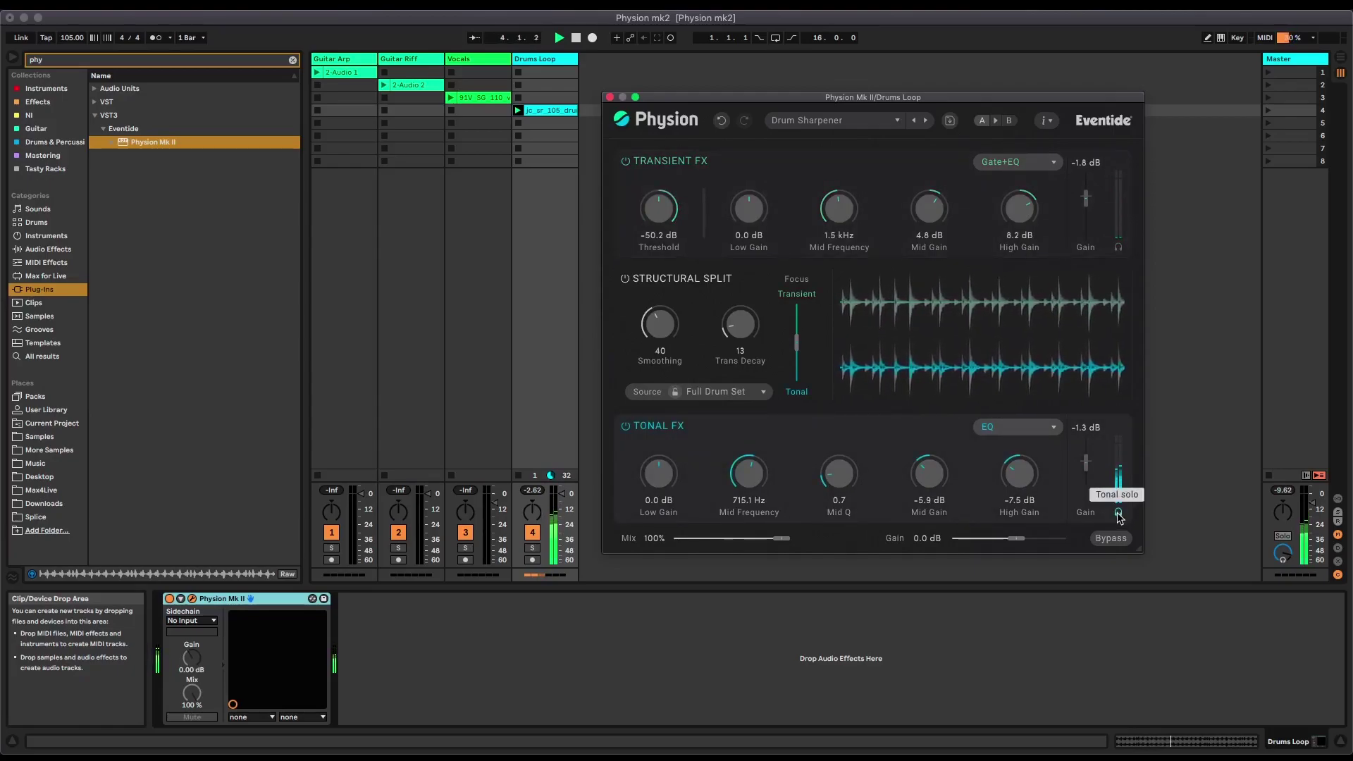
pyautogui.click(1118, 514)
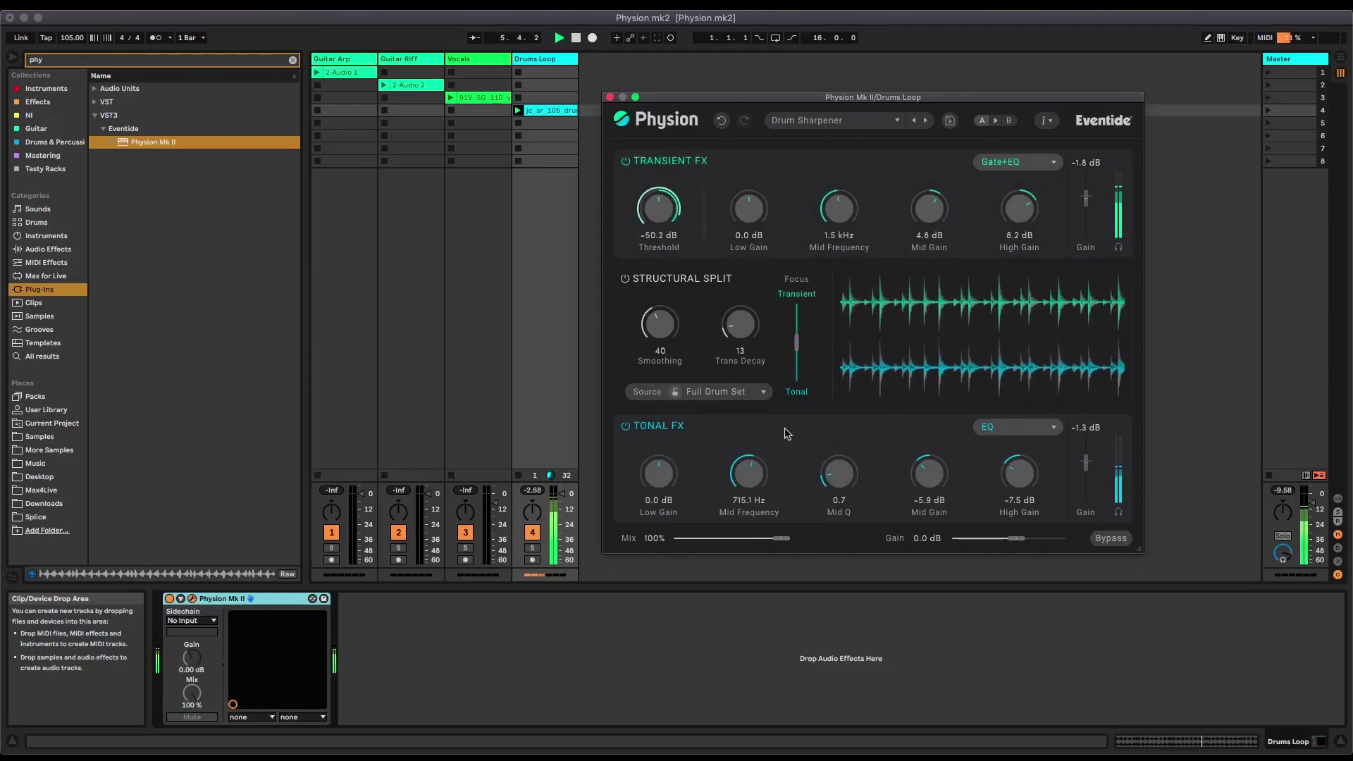
pyautogui.press('space')
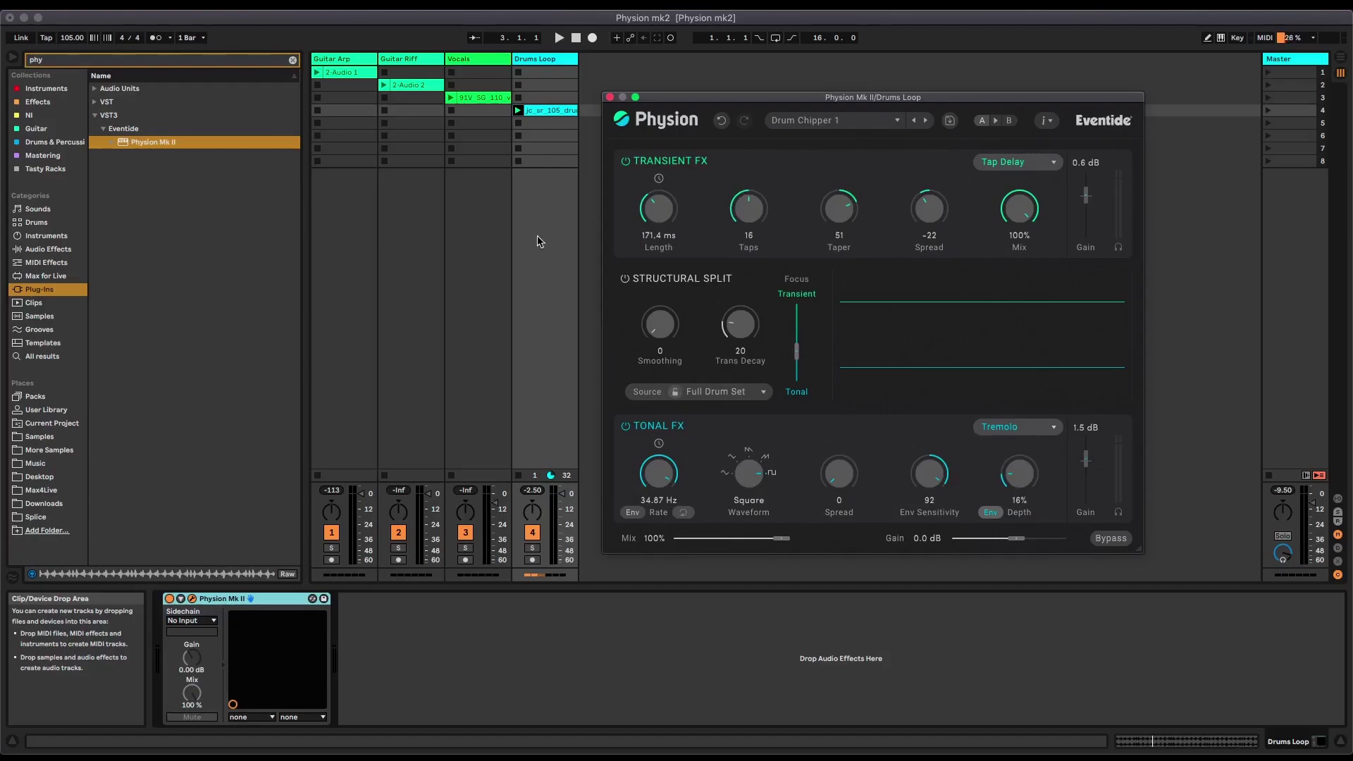
# - Launch the Drums Loop clip to hear it through Drum Chipper 1
pyautogui.click(518, 110)
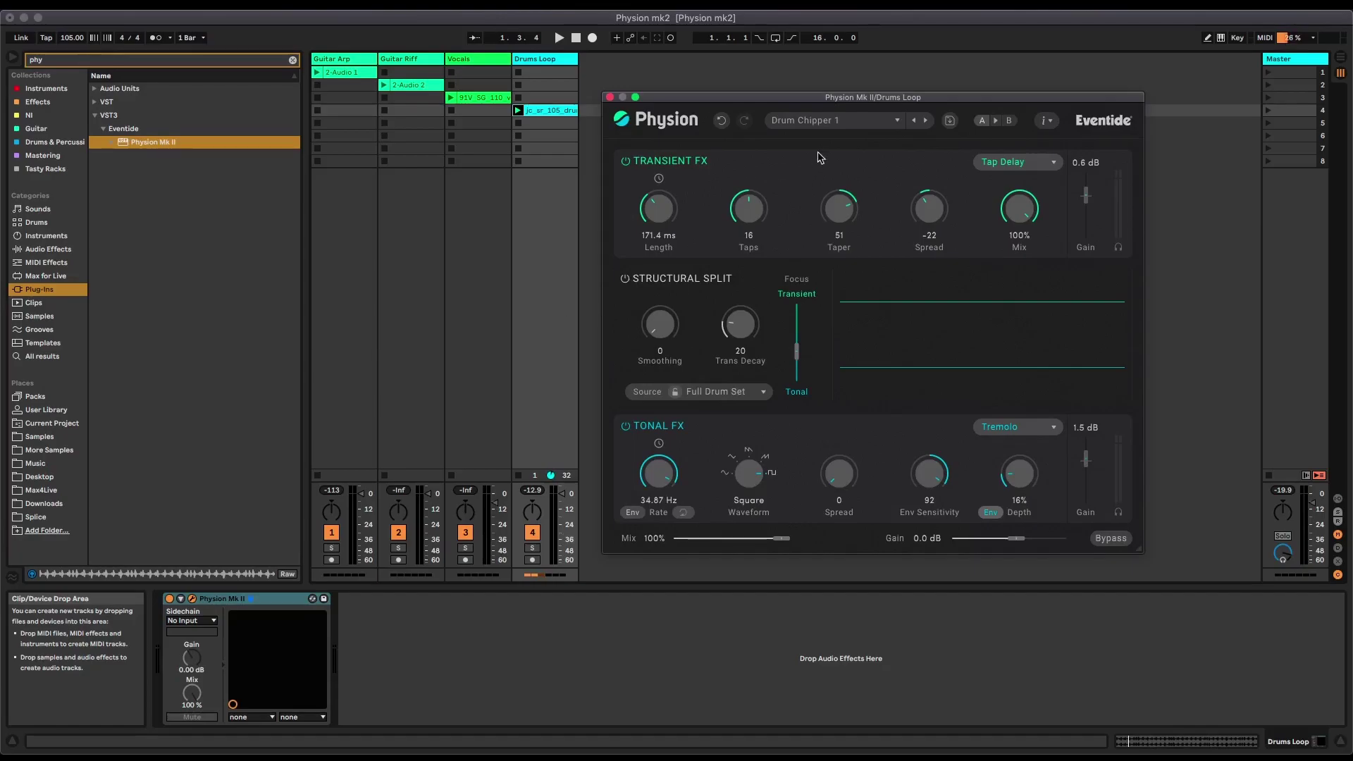
# - Open Physion's preset menu and show the Alphabetic list of all presets
pyautogui.click(829, 122)
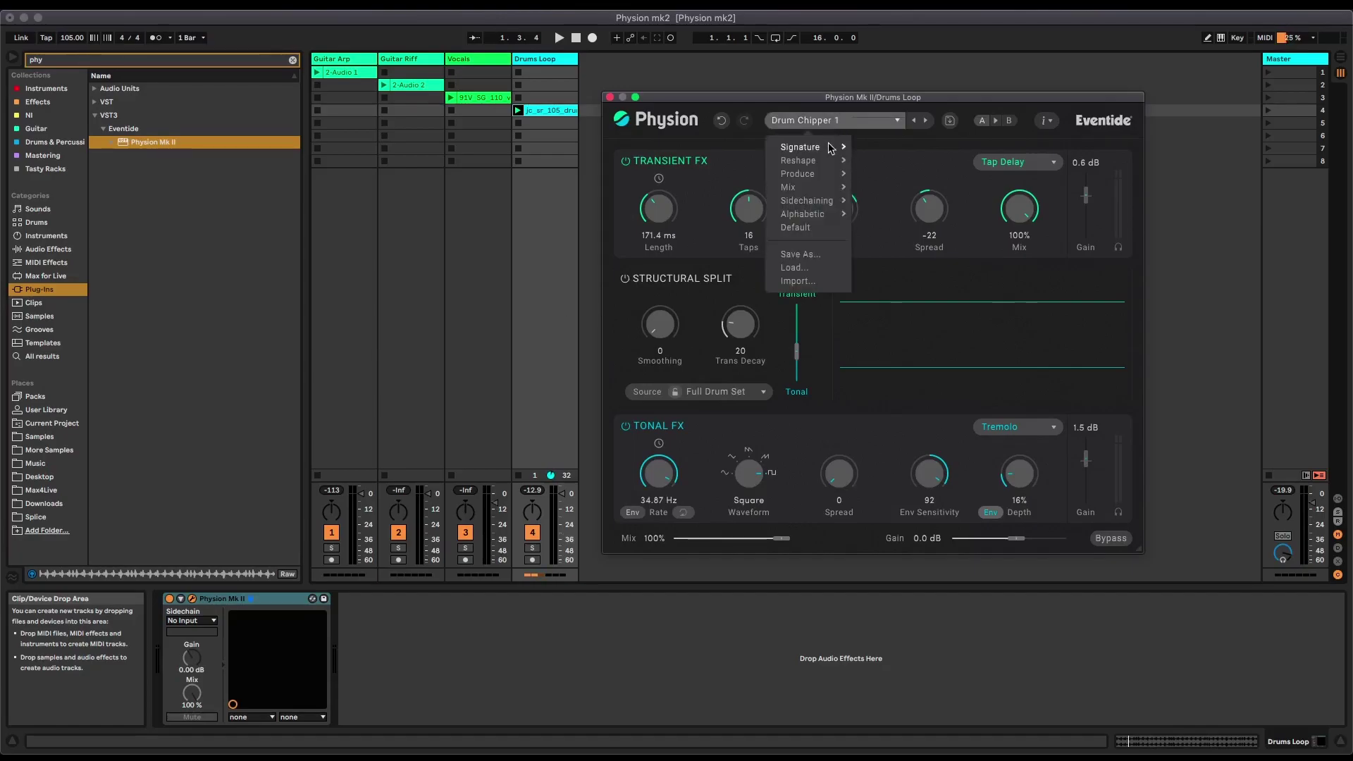
pyautogui.moveTo(820, 167)
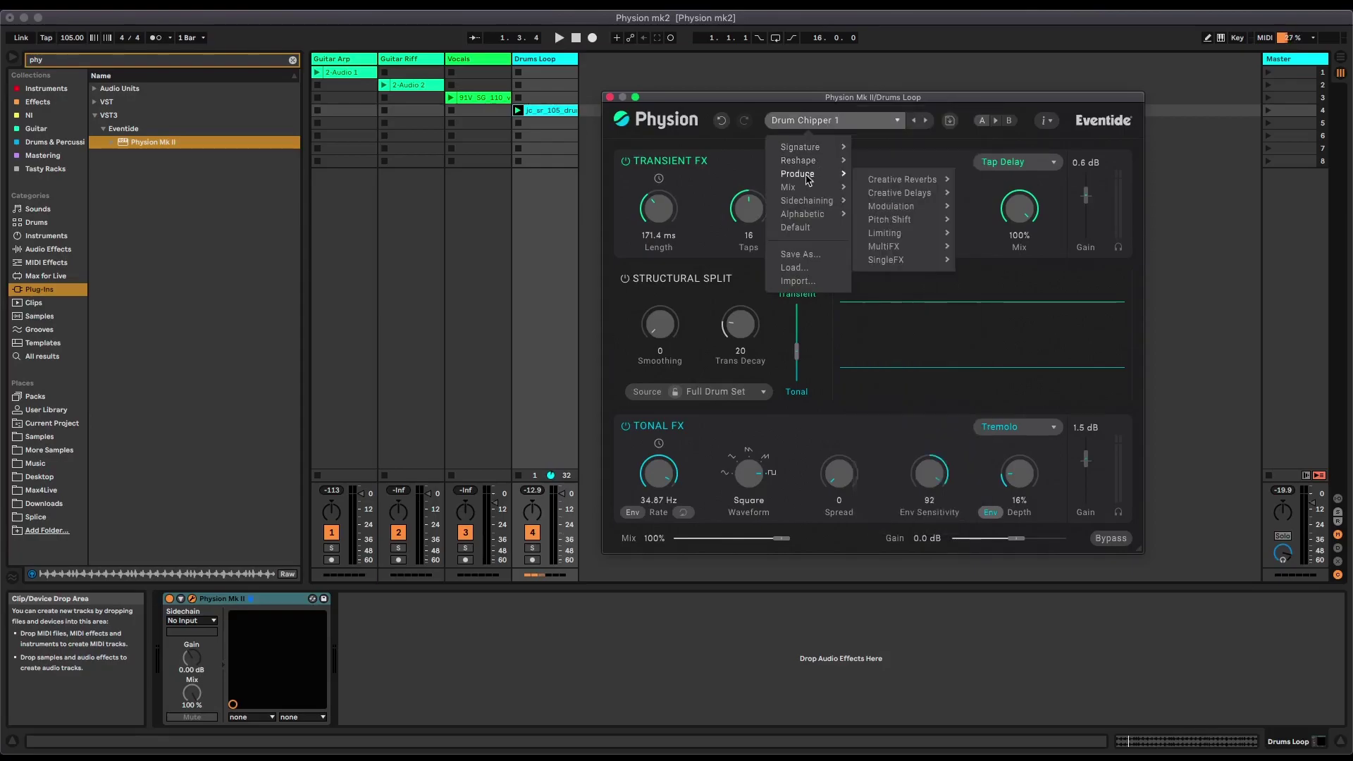